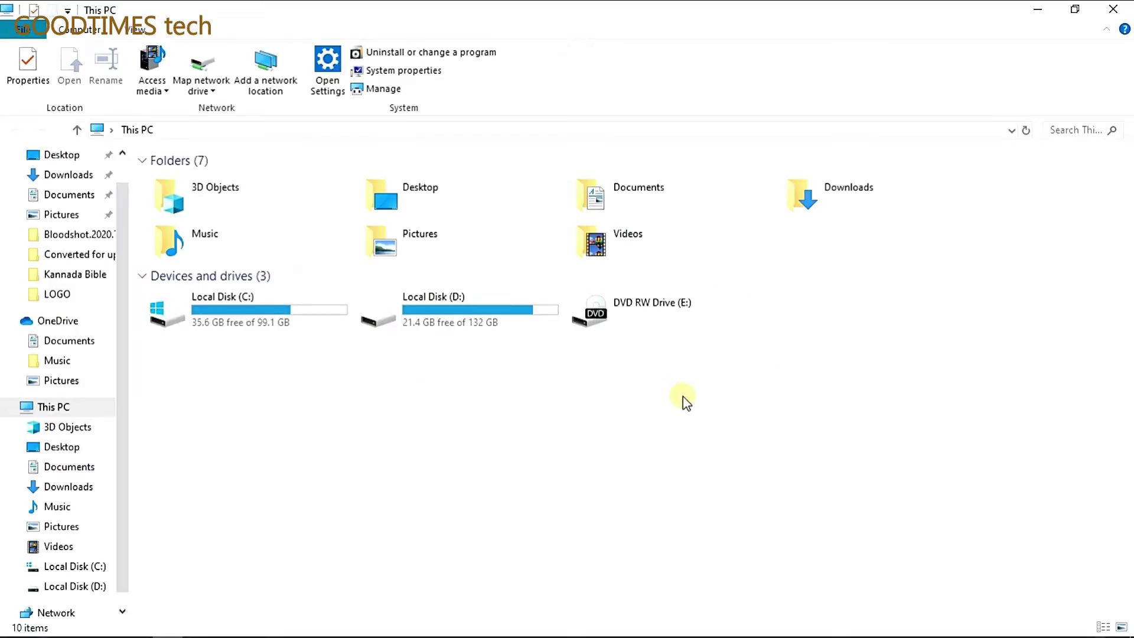
Step: Switch to Paint 3D and start a new blank project
mouse_move(207, 626)
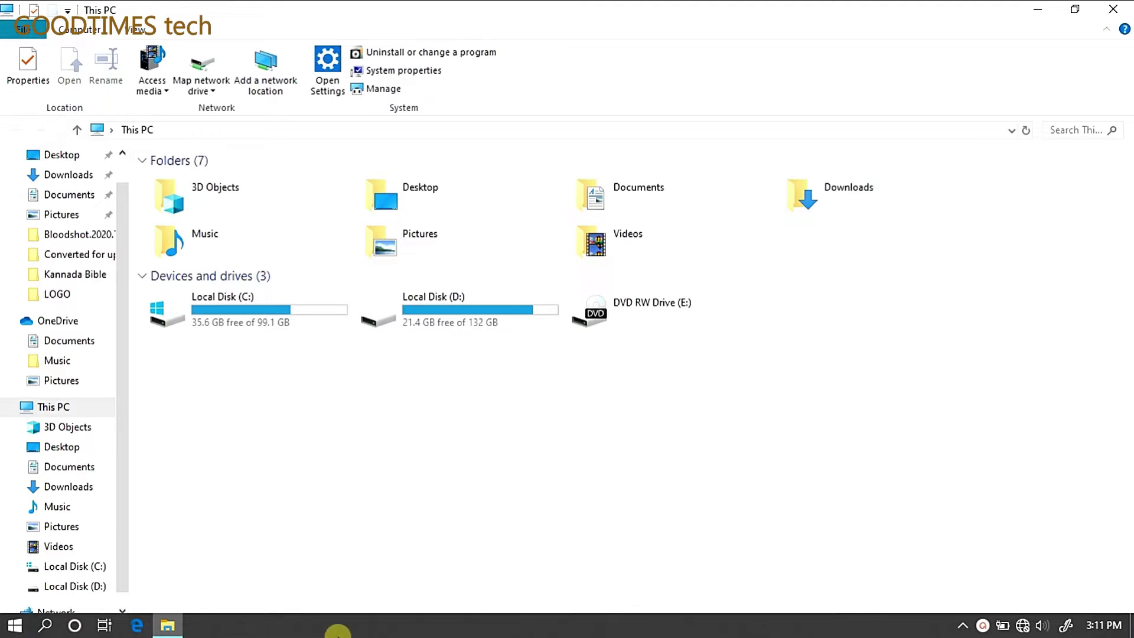
click(16, 626)
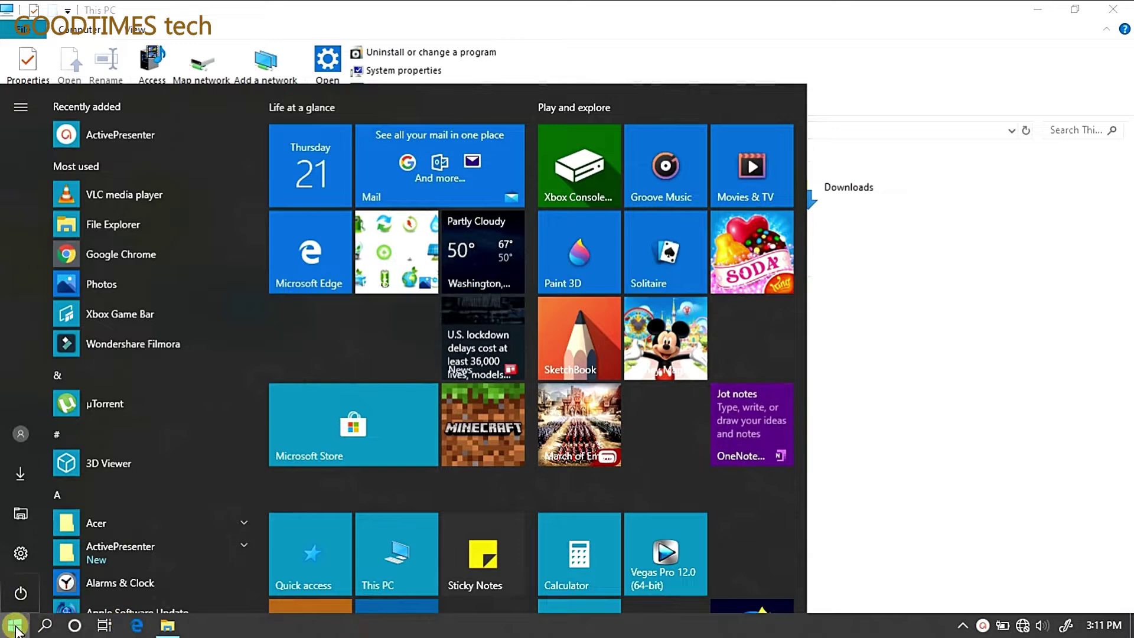
click(578, 266)
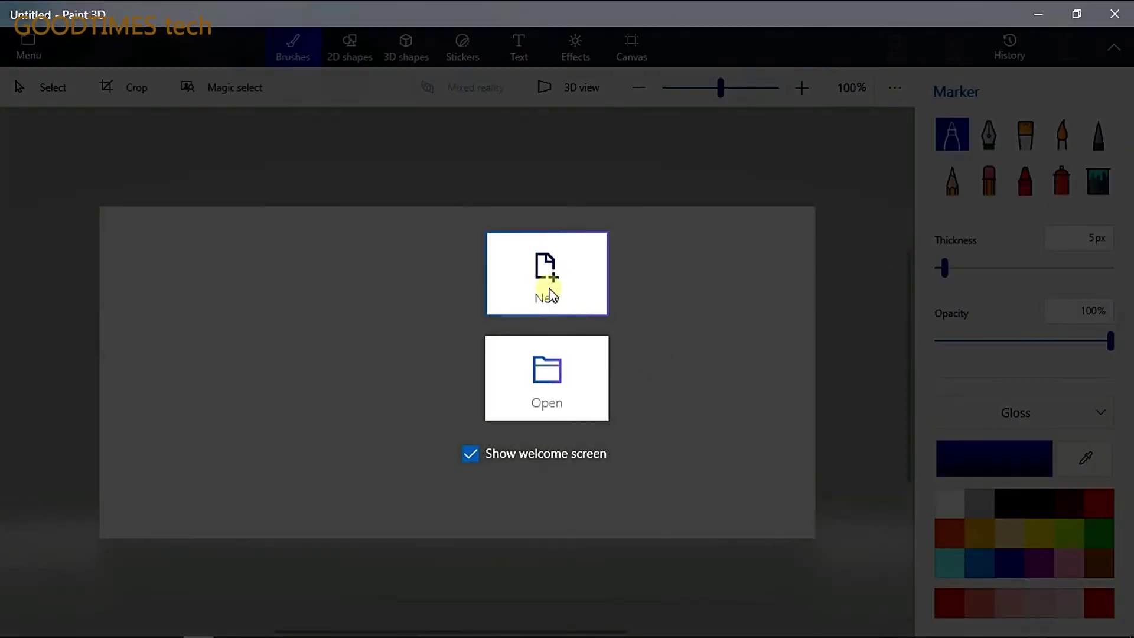
click(549, 292)
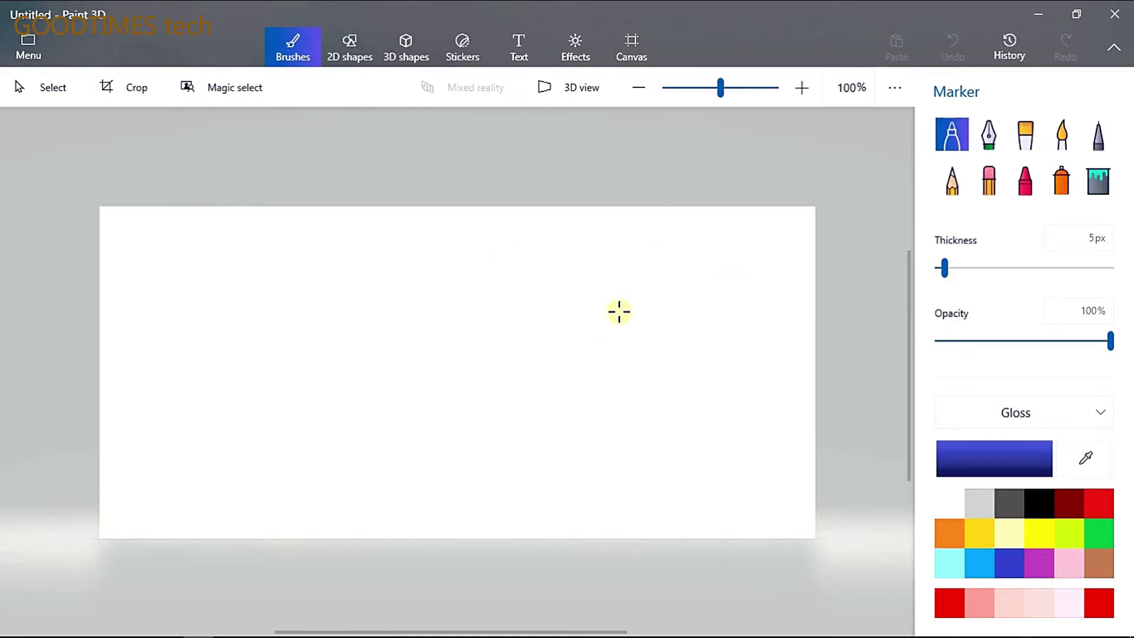
Step: Crop the canvas to a 1:1 square of 400 by 400 px
click(132, 90)
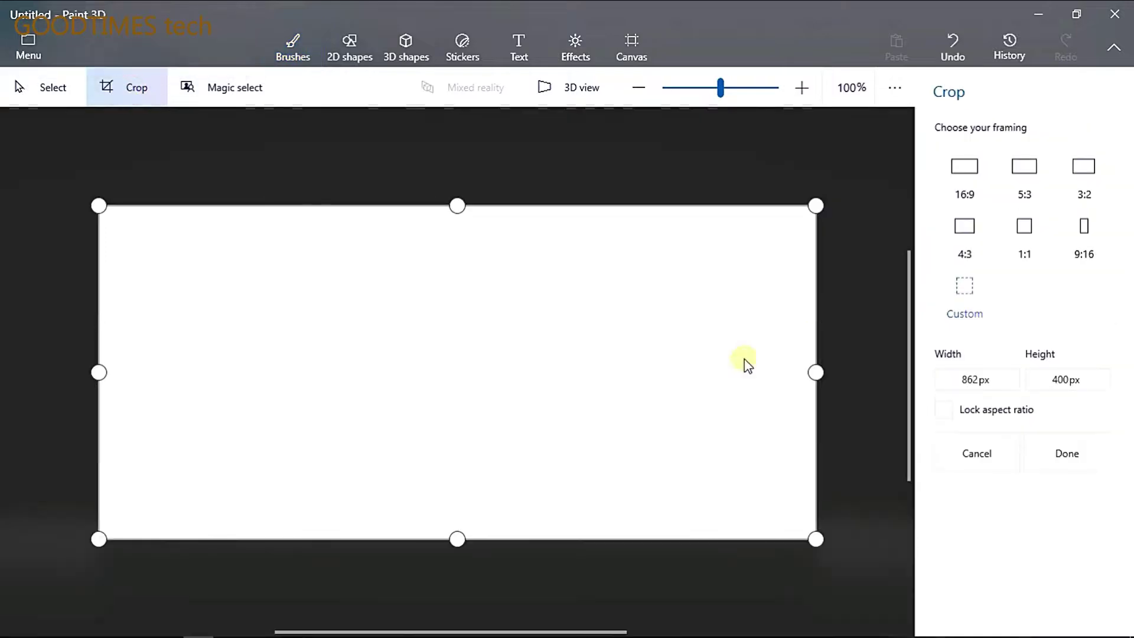
click(1026, 235)
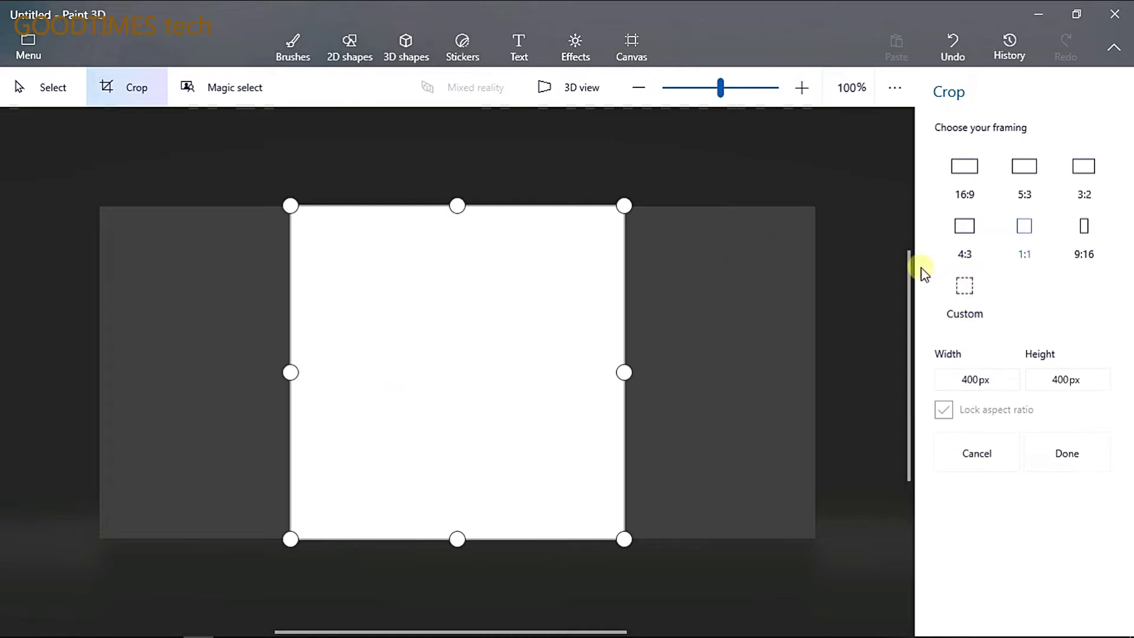
Step: Insert a blue gloss 3D cube, enlarge it and centre it on the square canvas
click(407, 47)
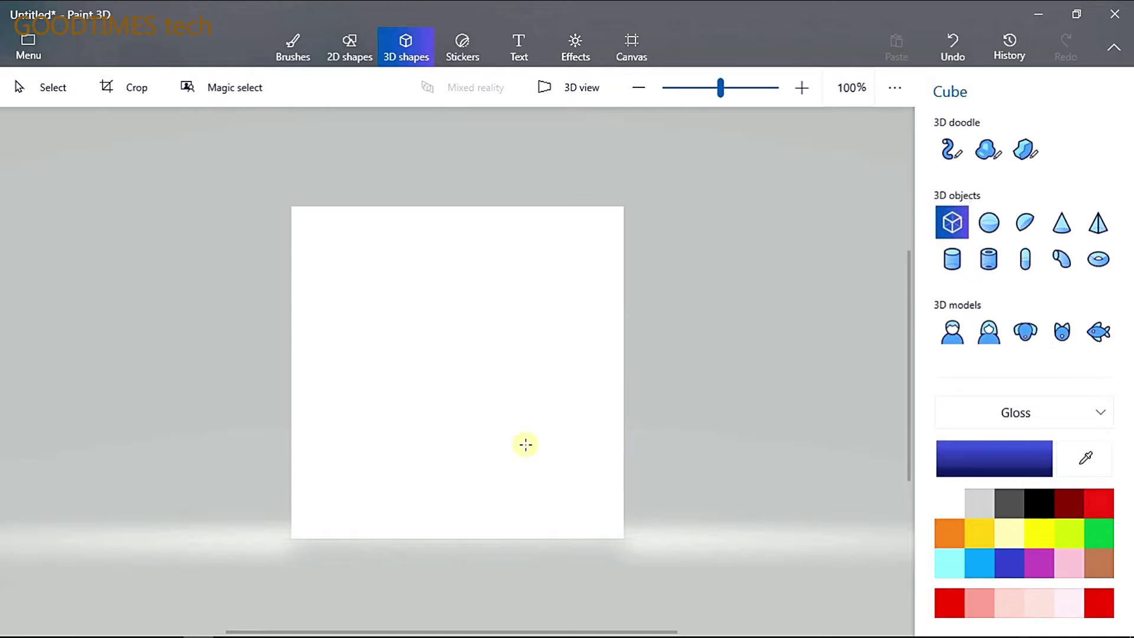
click(476, 329)
drag(523, 335, 505, 370)
click(523, 264)
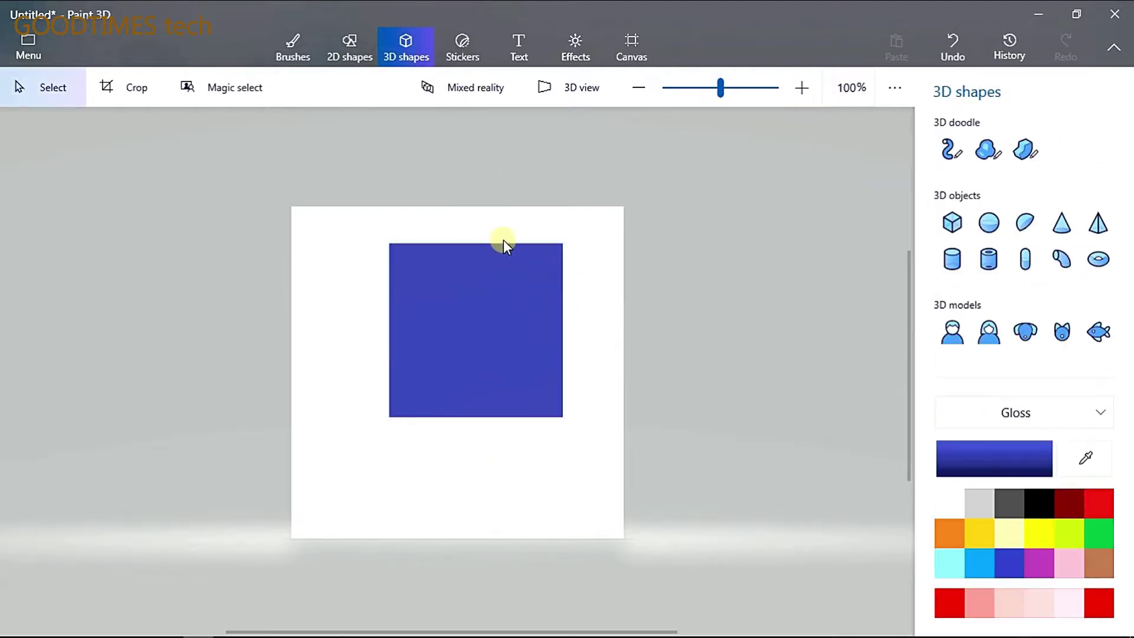
click(507, 278)
drag(531, 275, 513, 319)
drag(566, 472, 587, 523)
drag(534, 443, 514, 417)
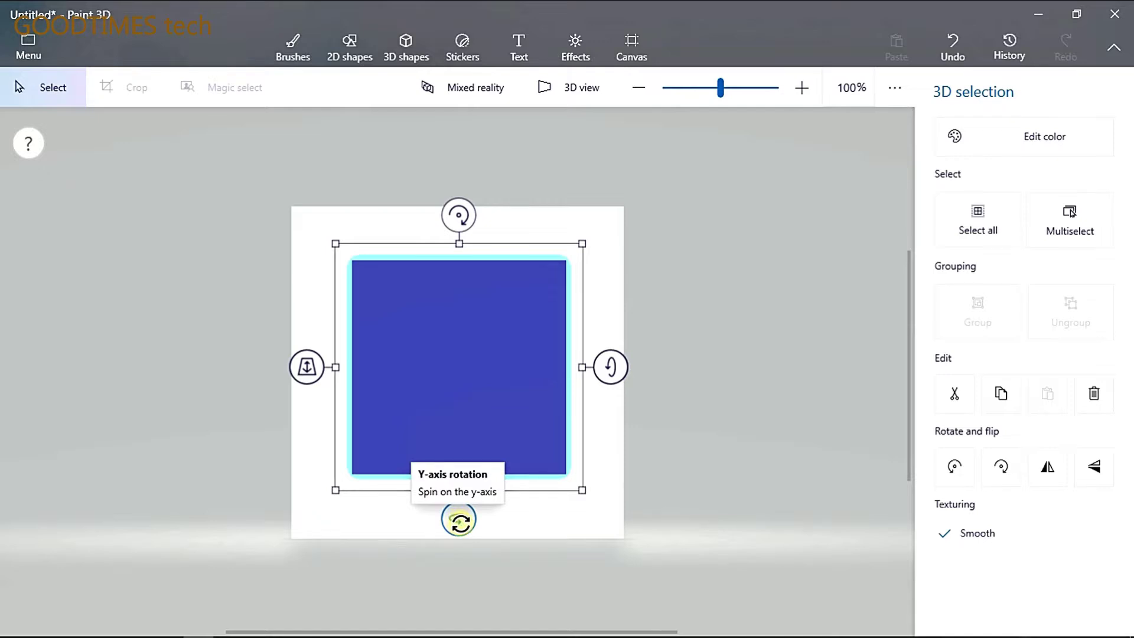
Step: Spin the cube on the y-axis until a vertical edge faces front, and tilt it 25° on the x-axis to show its top face
drag(460, 520, 460, 520)
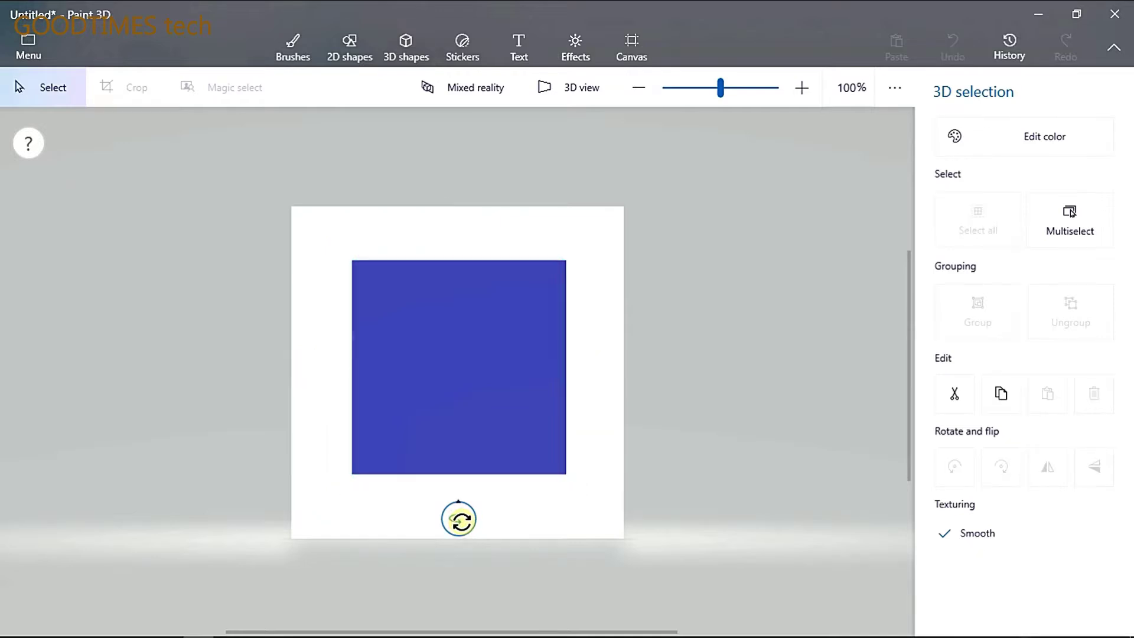
drag(460, 520, 516, 543)
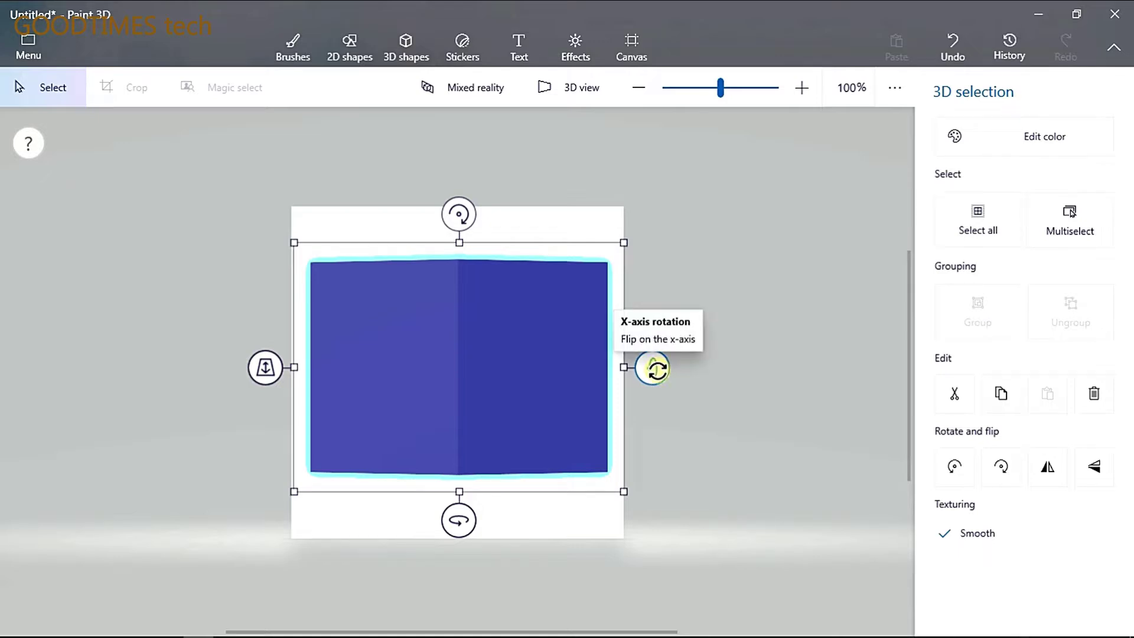
click(653, 366)
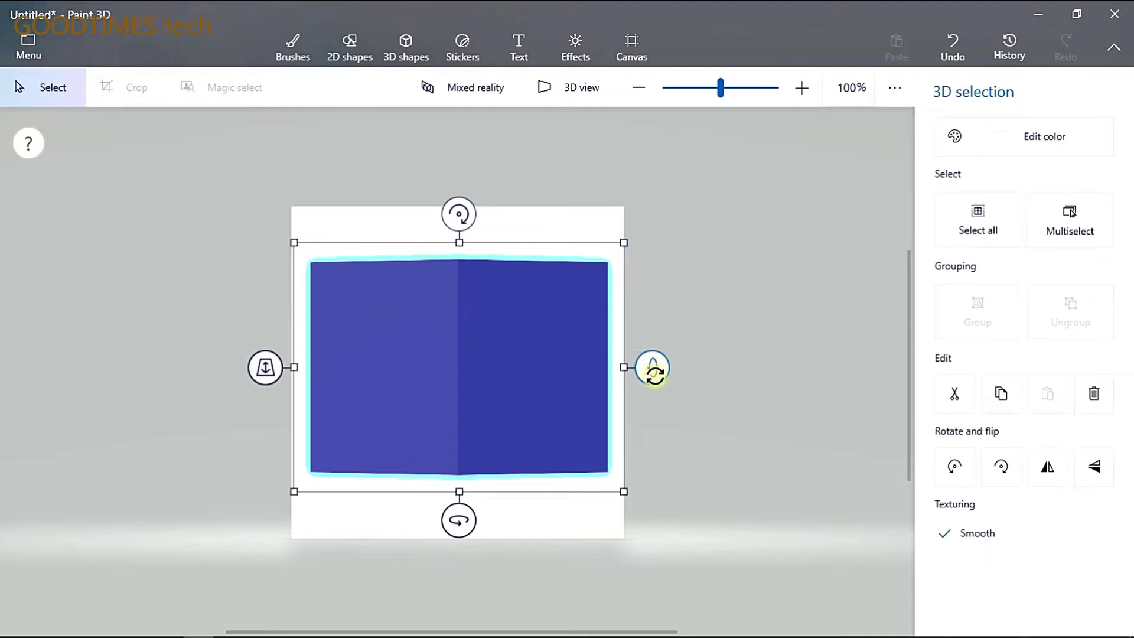
drag(652, 368, 653, 366)
click(578, 374)
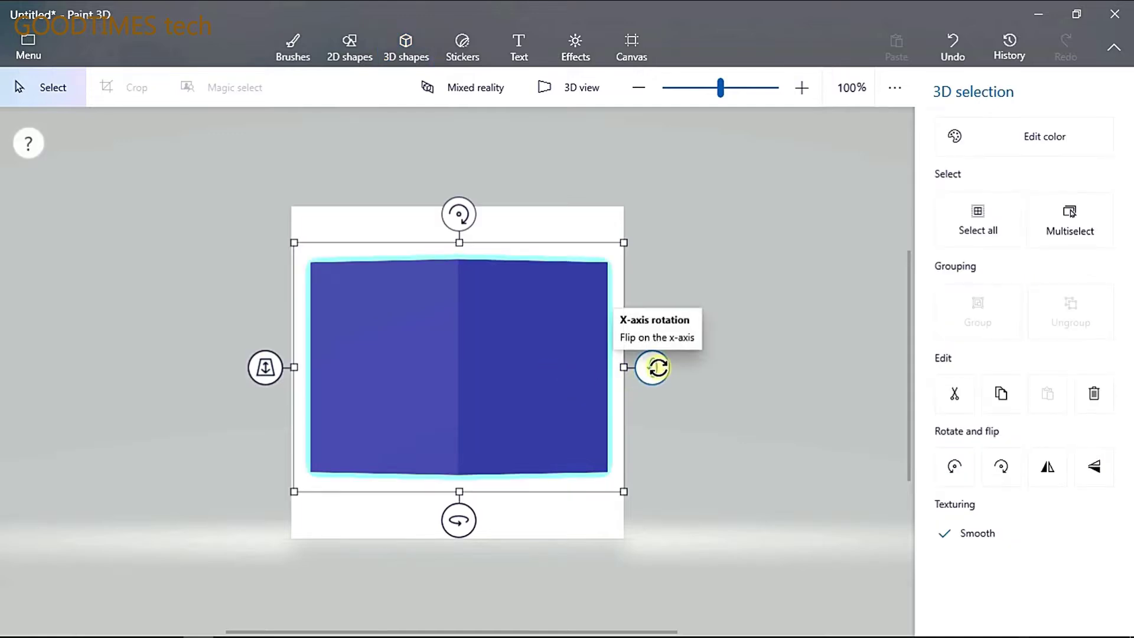
drag(655, 367, 662, 397)
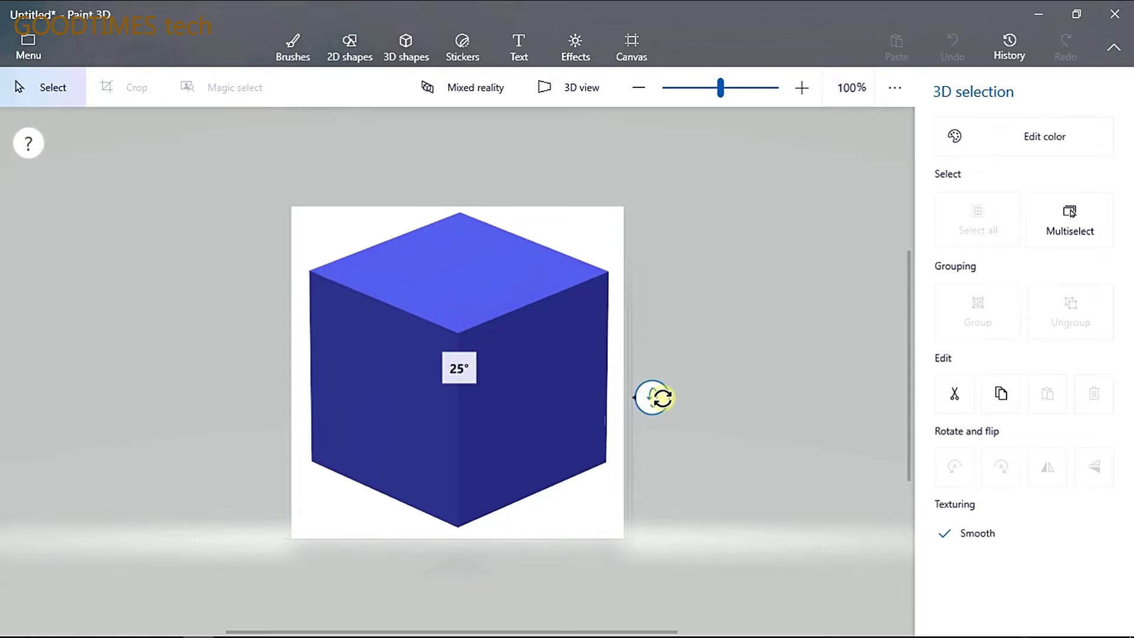
drag(662, 398, 662, 397)
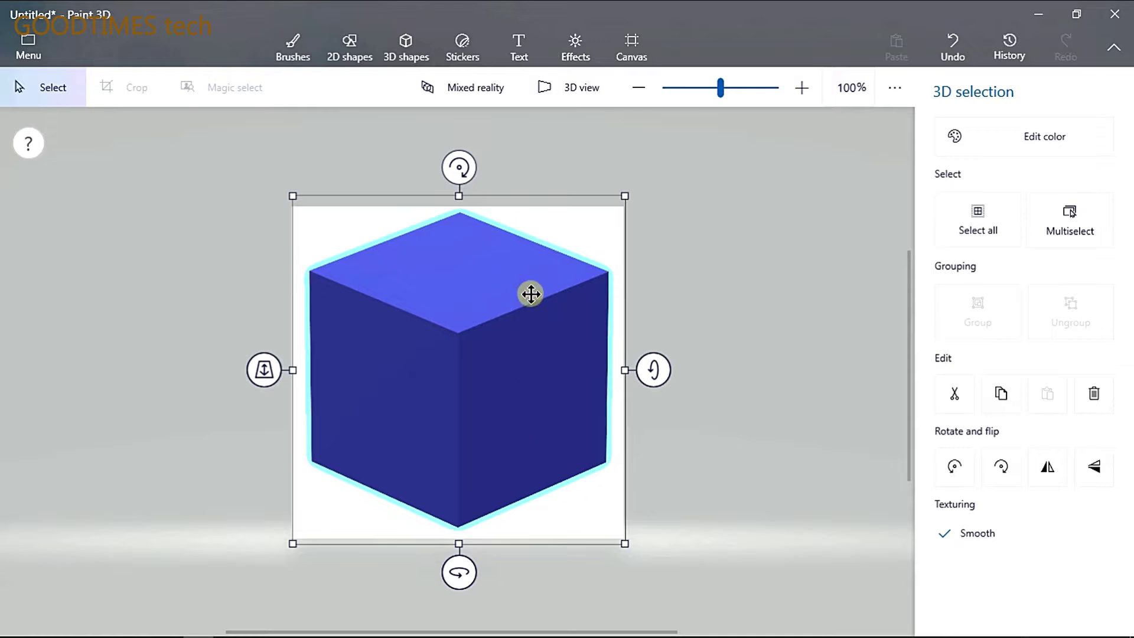
Step: Enlarge the rotated cube slightly and recentre it on the canvas
drag(623, 545, 630, 554)
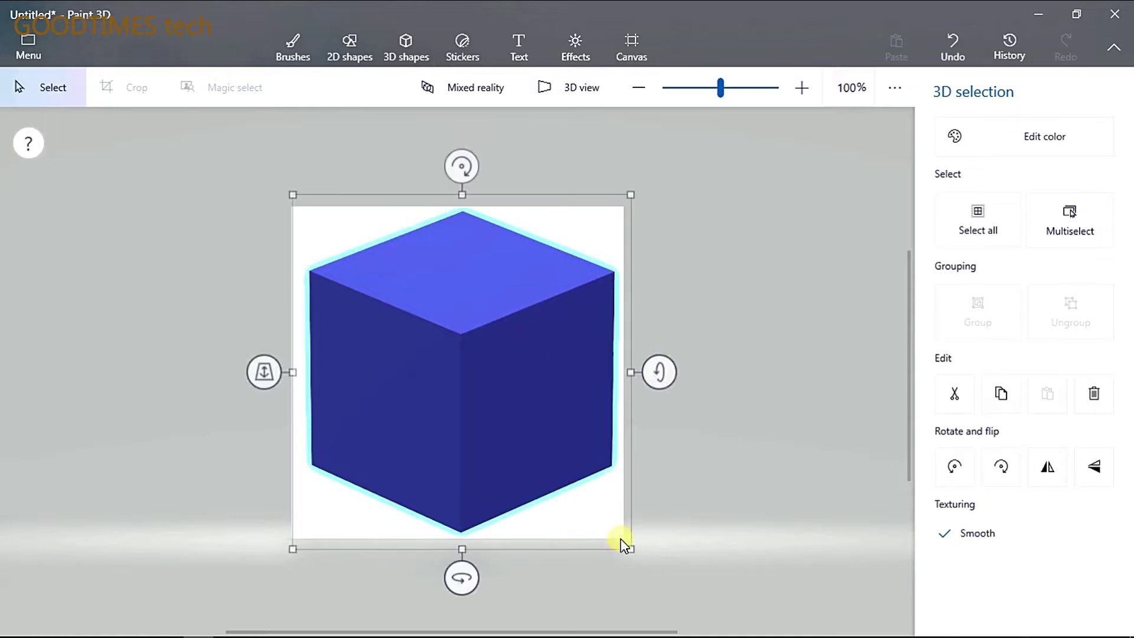
drag(559, 476, 552, 476)
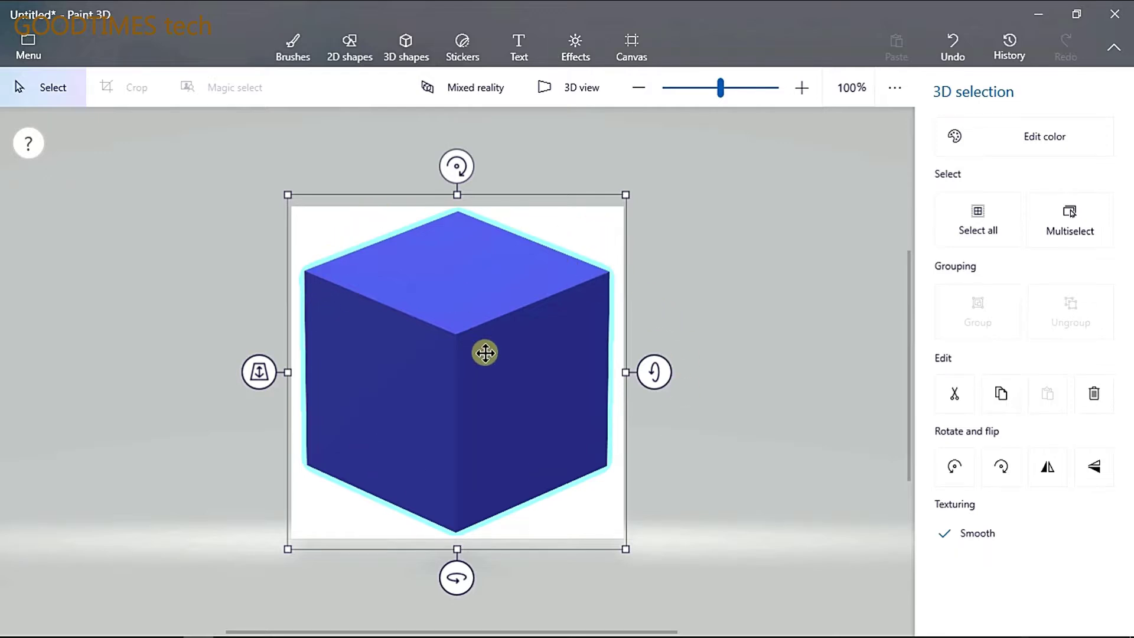
click(498, 367)
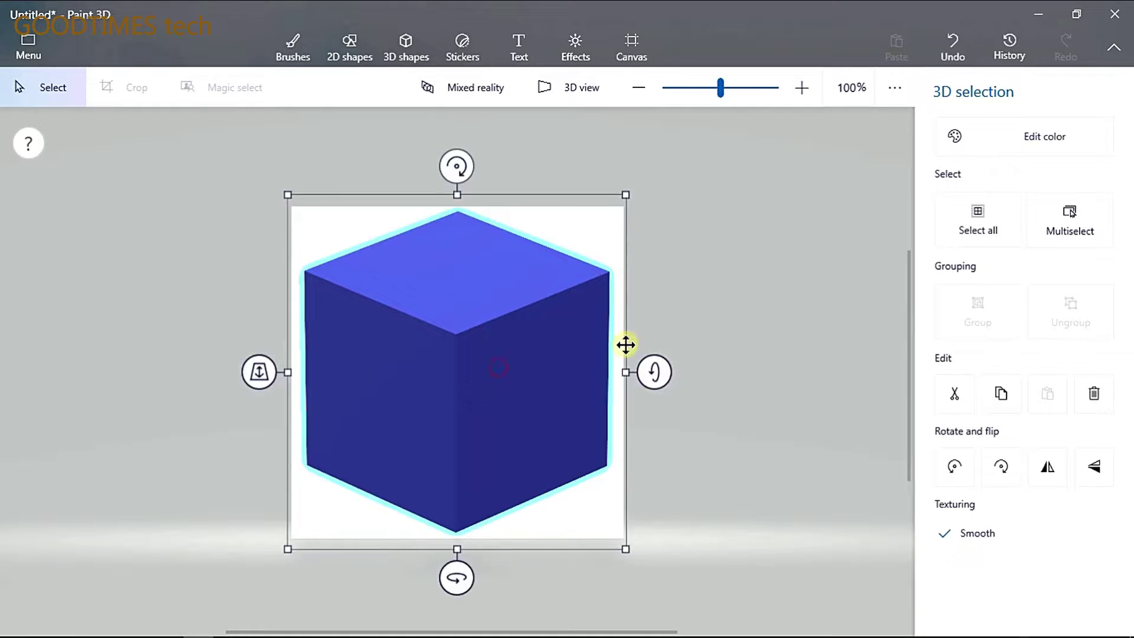
Step: Recolour the selected cube red, #e20d0d
click(1055, 132)
click(889, 356)
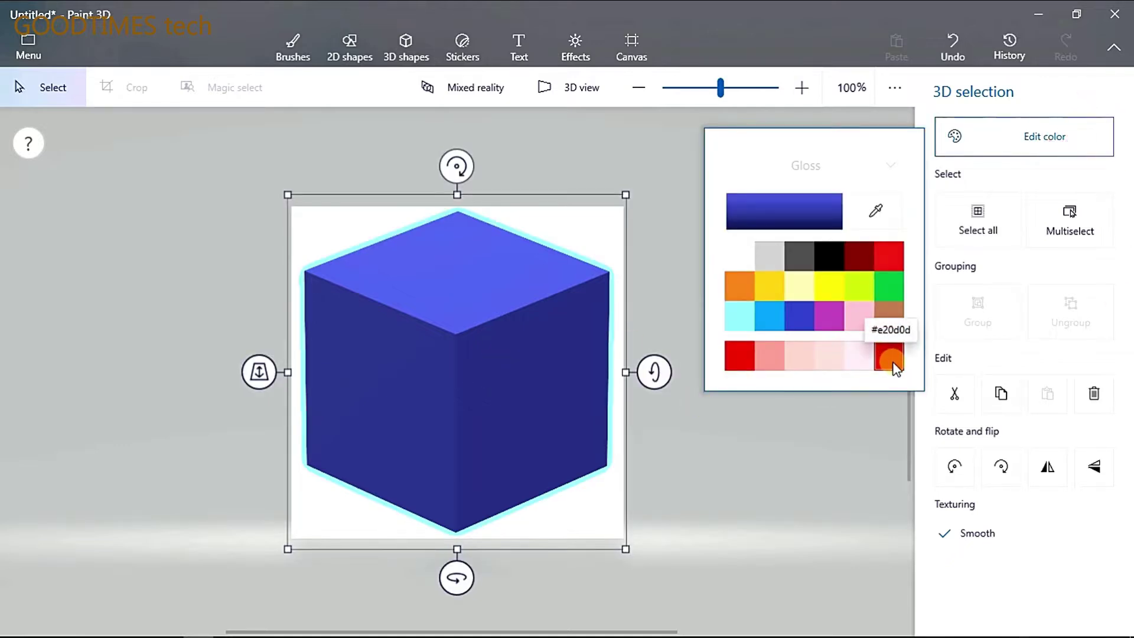
click(893, 360)
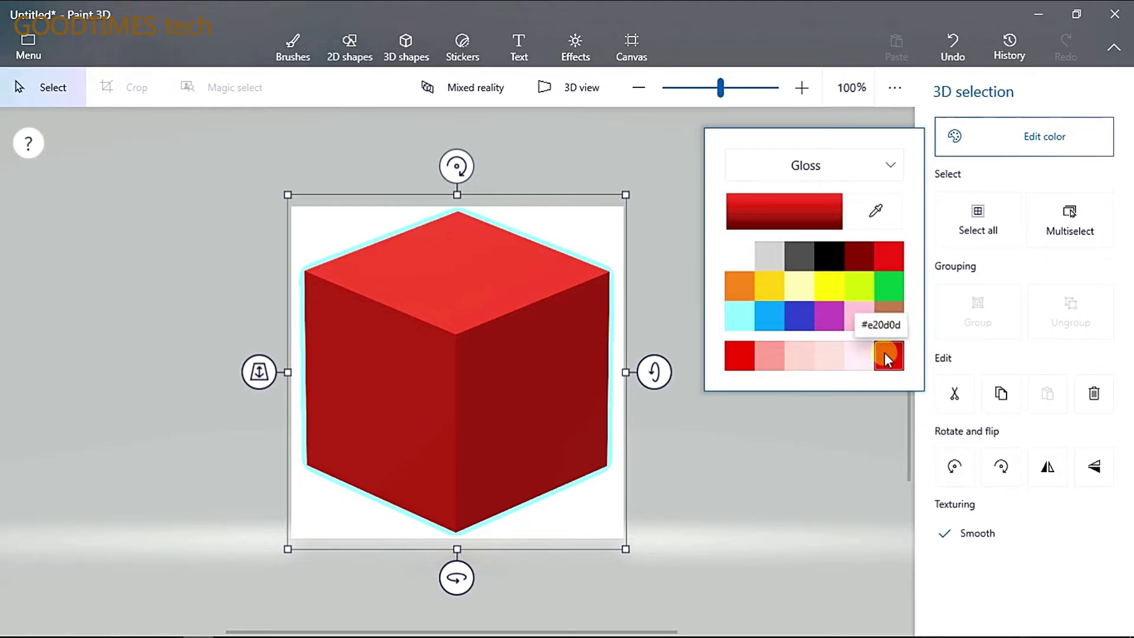
Step: Try the Polished metal finish on the cube, return it to Gloss and deselect the cube
click(889, 169)
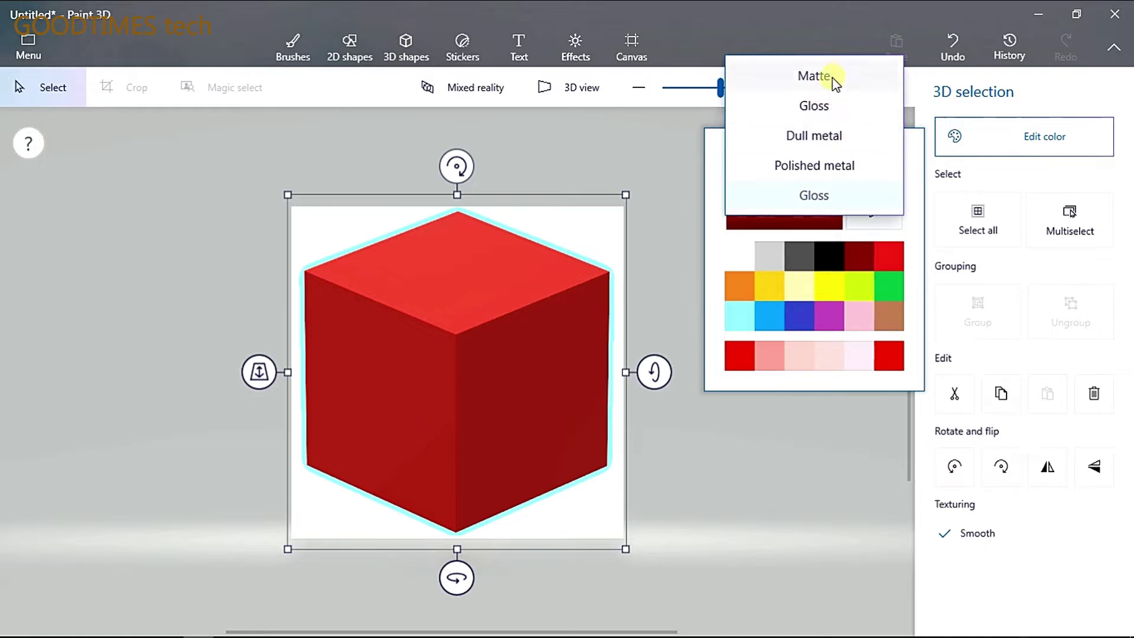
click(823, 166)
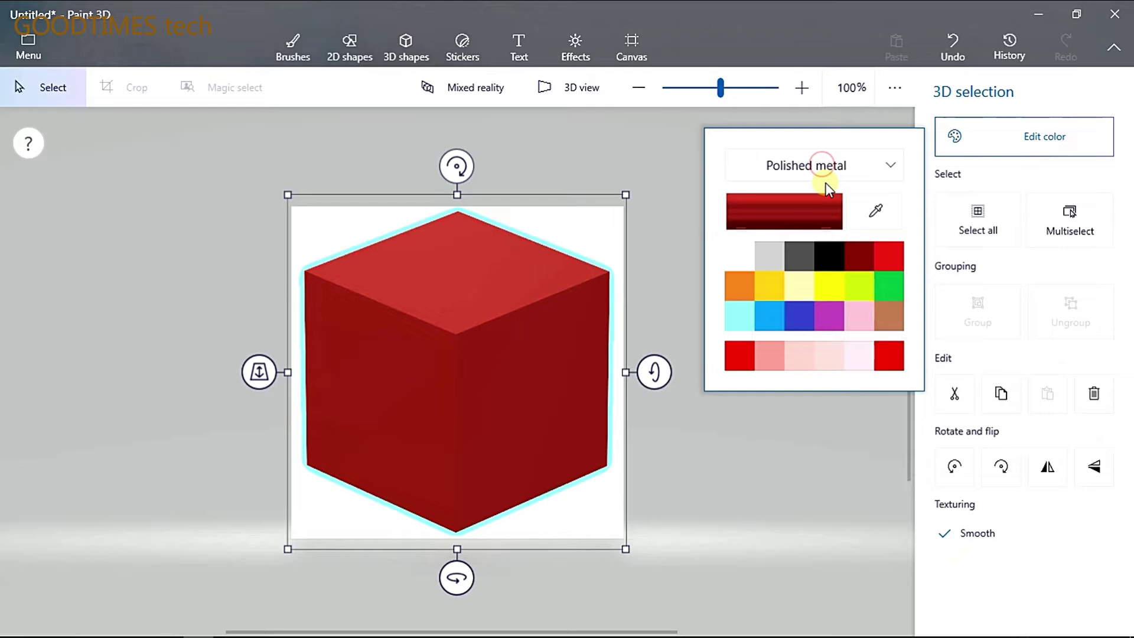
click(886, 166)
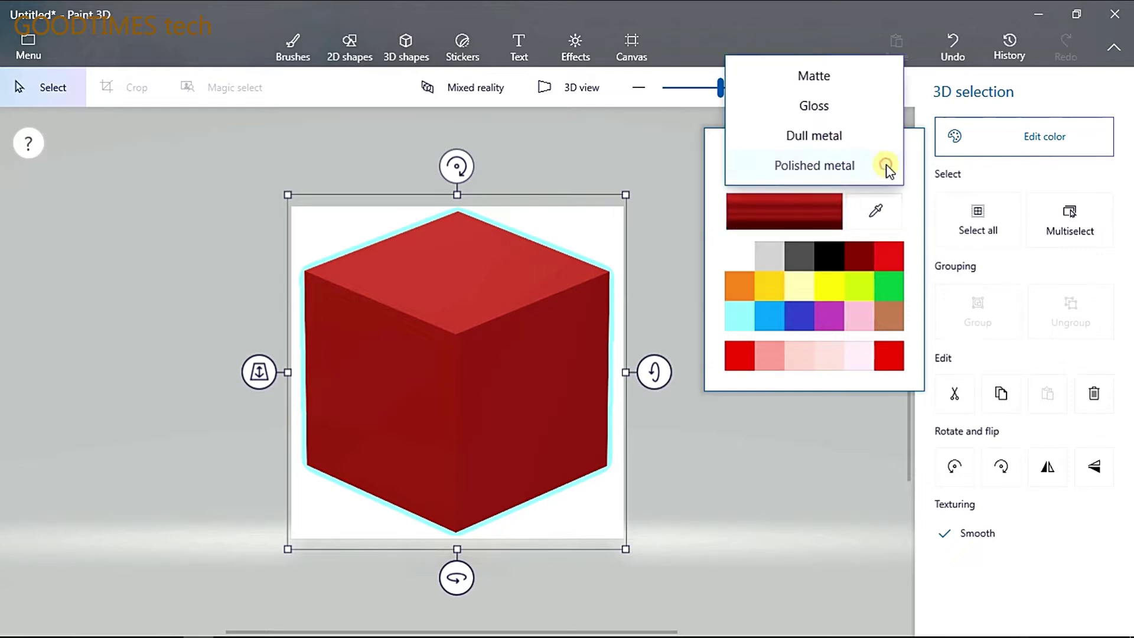
click(823, 110)
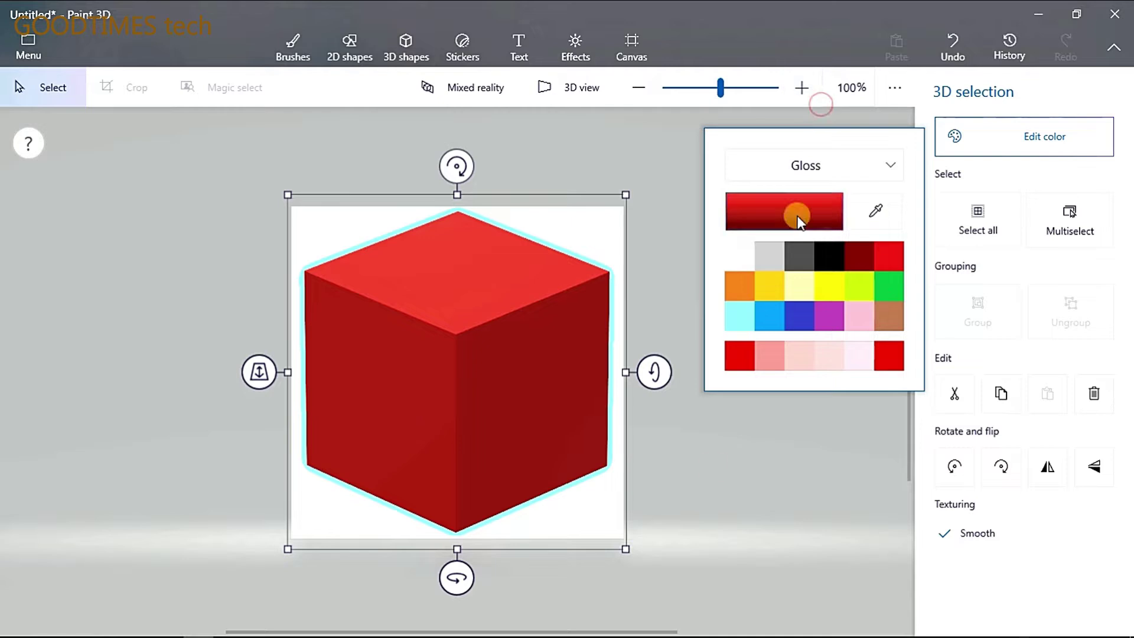
click(738, 434)
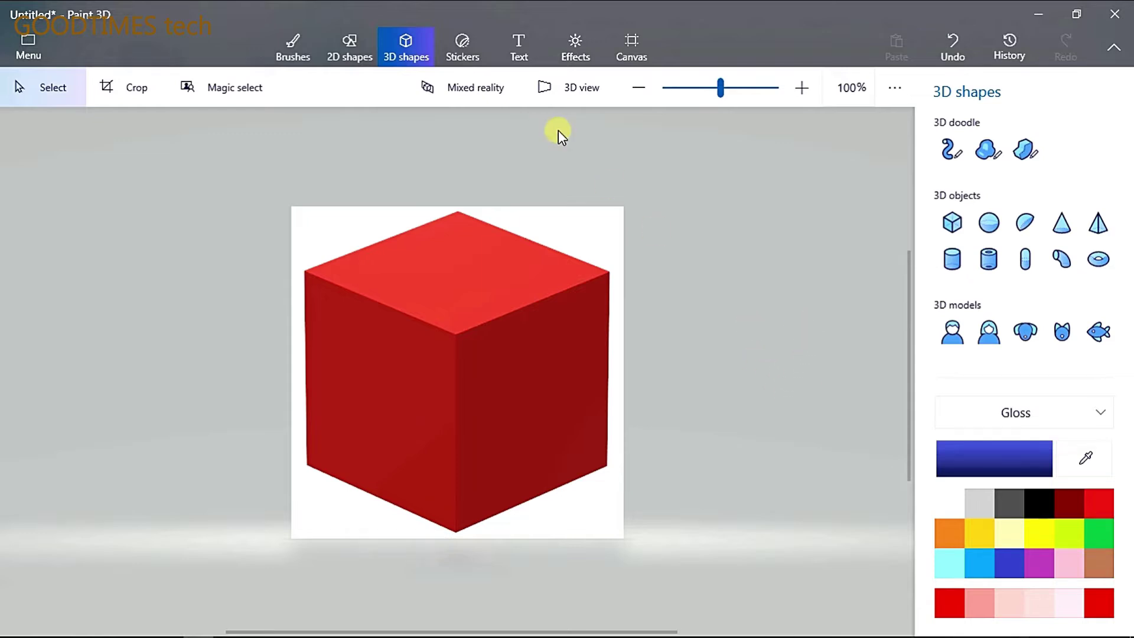
Step: Set up 3D text with the Russo One font, size 130 and light pink colour
click(521, 52)
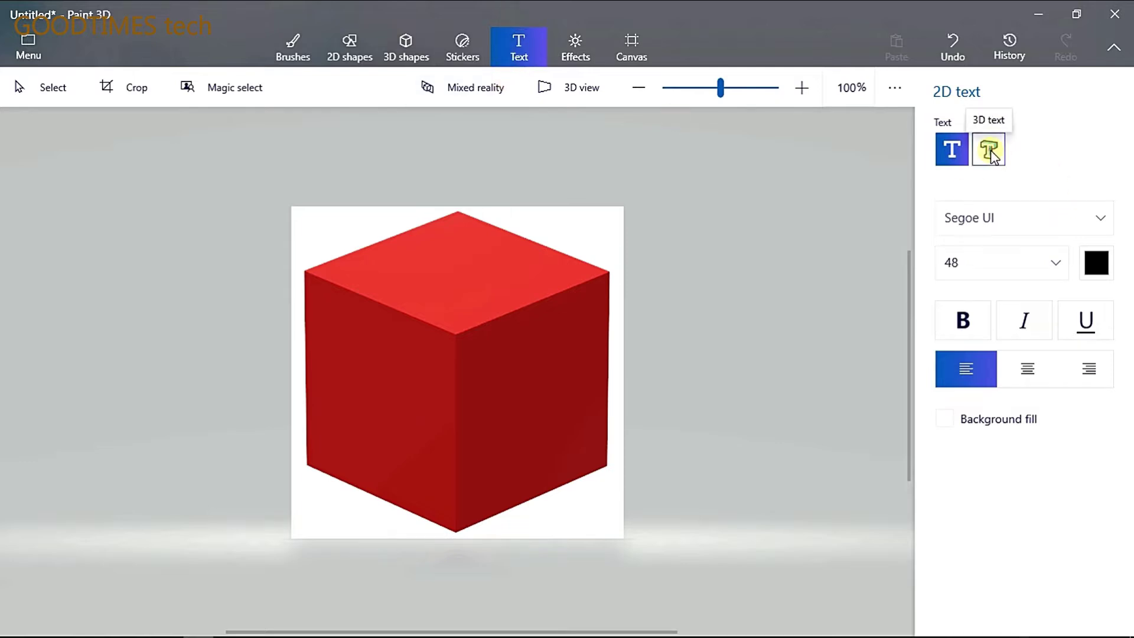
click(990, 150)
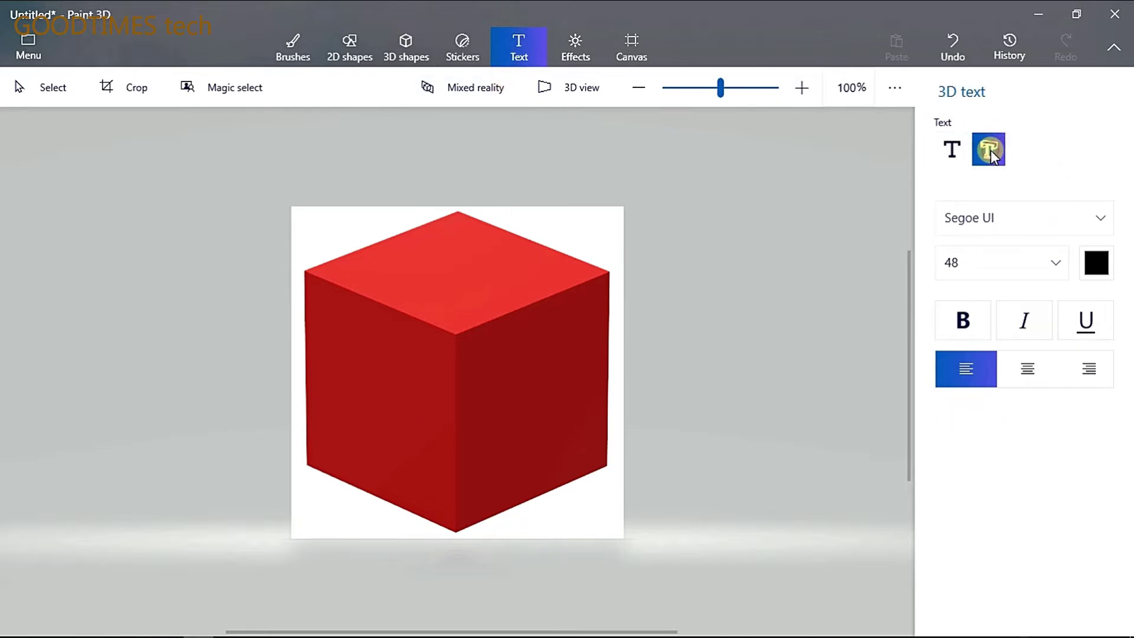
click(1054, 267)
click(966, 358)
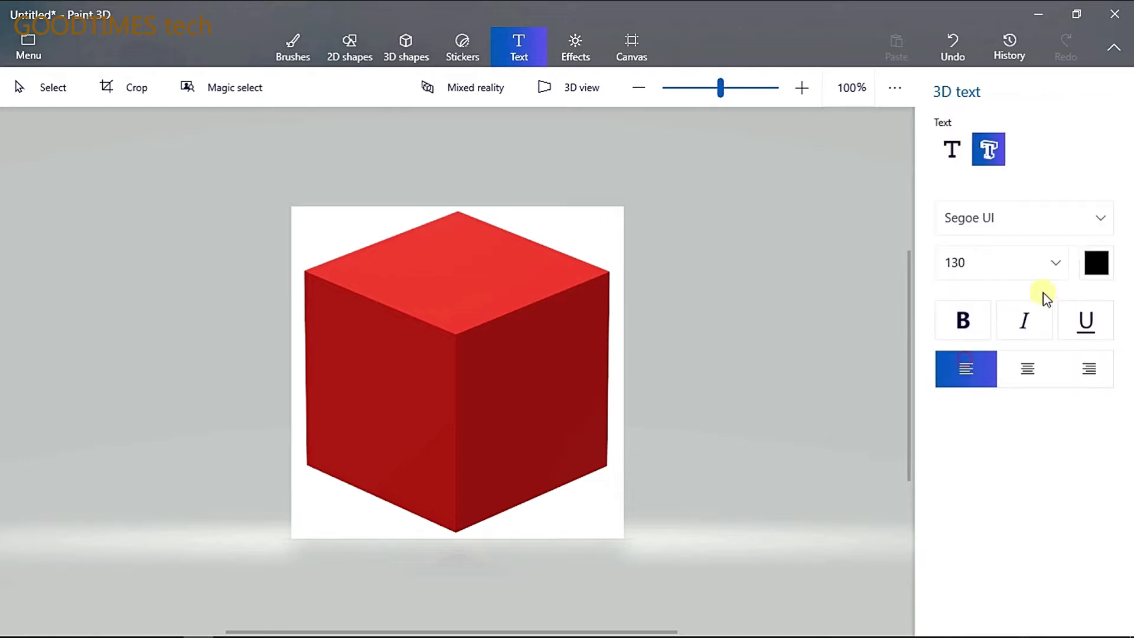
click(1101, 219)
scroll(1006, 242, up, 2)
click(992, 227)
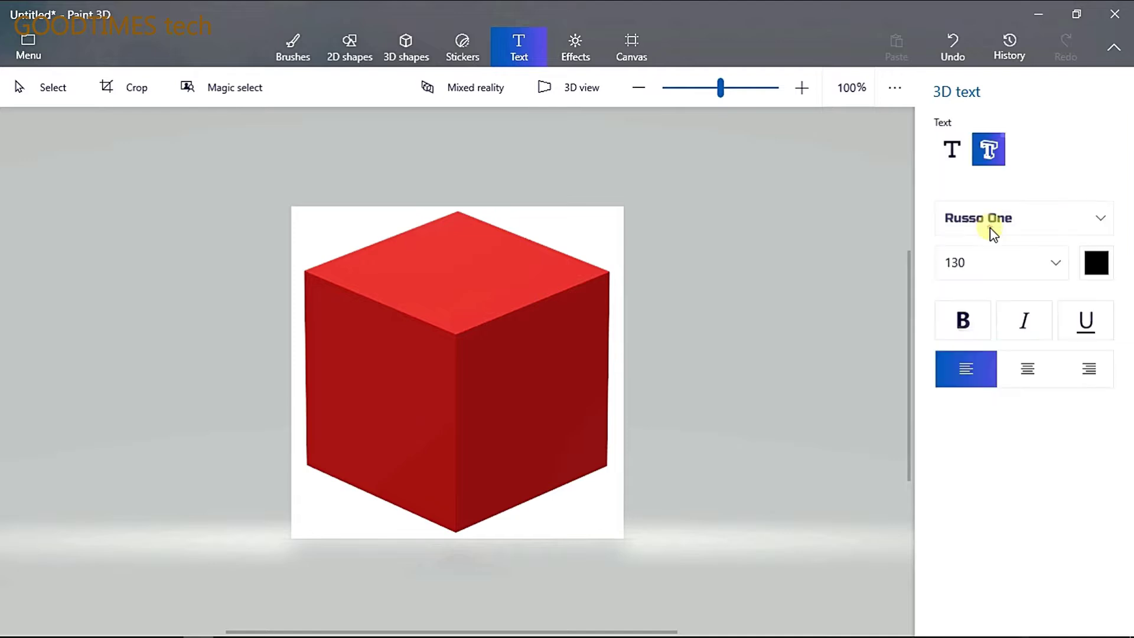
click(1096, 266)
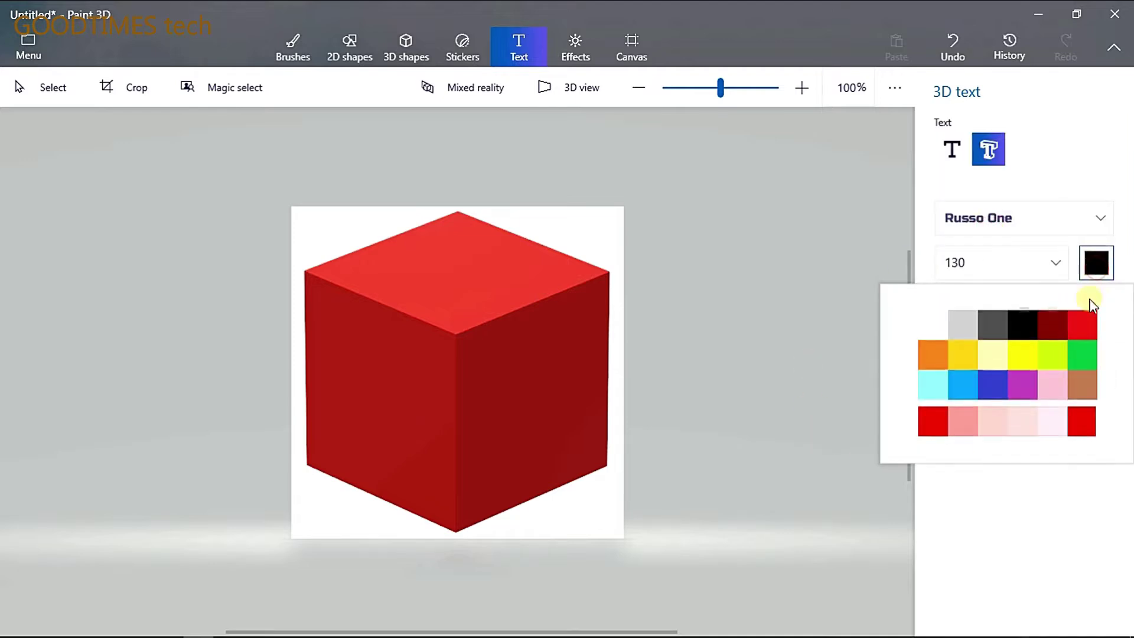
click(1054, 388)
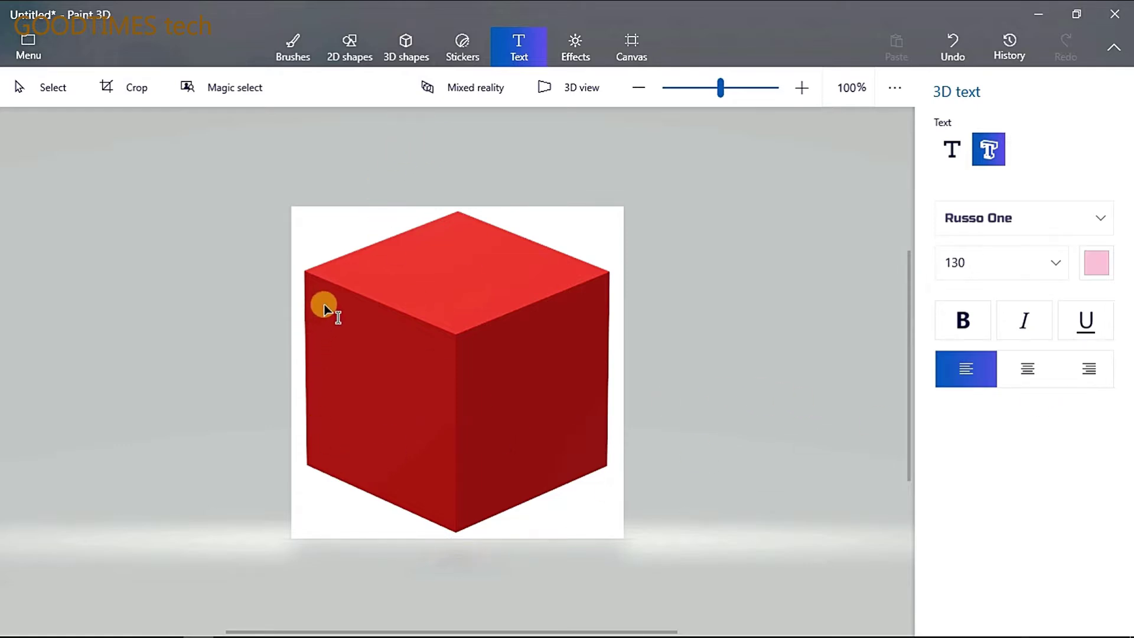
Step: Add the 3D letter "G" over the cube's left face, fitting its text box to the whole letter
drag(322, 305, 419, 462)
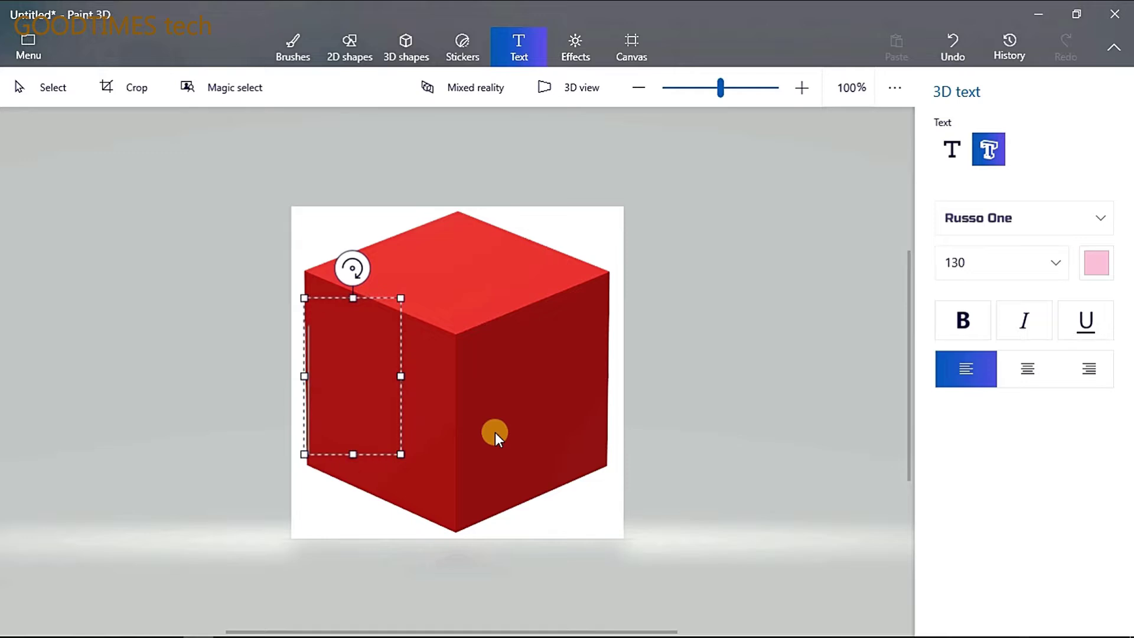
text(G)
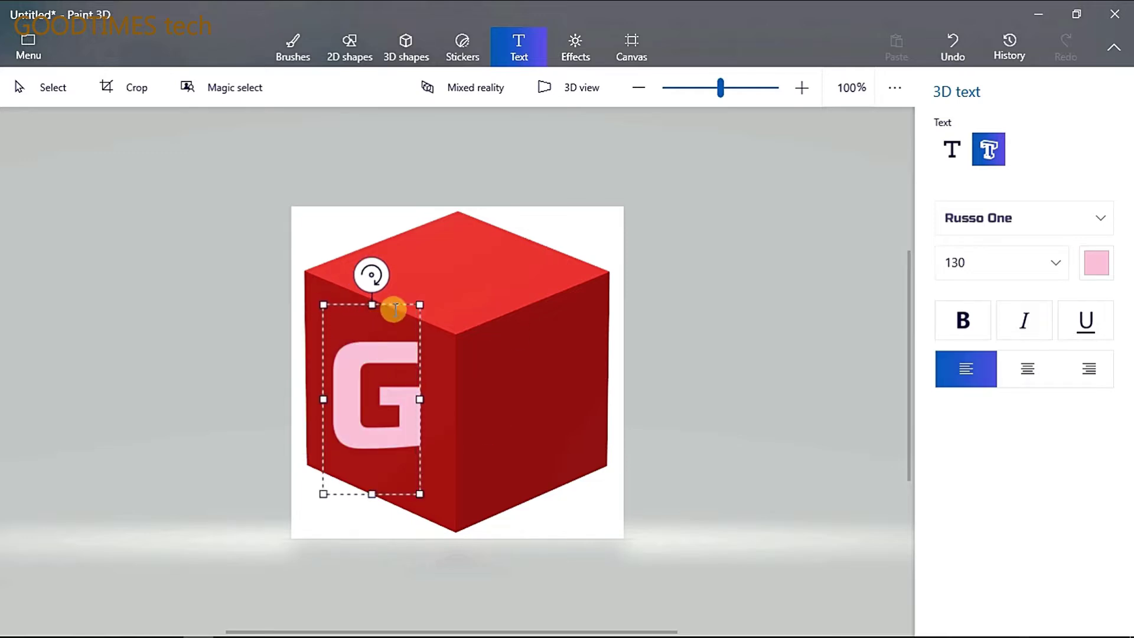
drag(392, 302, 365, 301)
drag(394, 396, 413, 405)
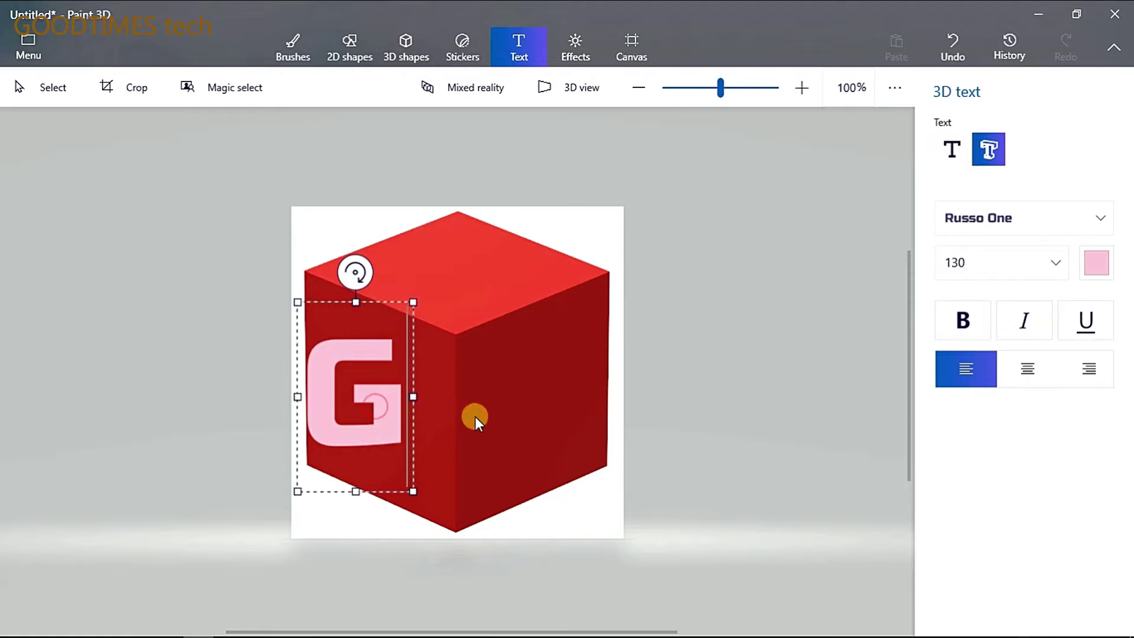
click(496, 362)
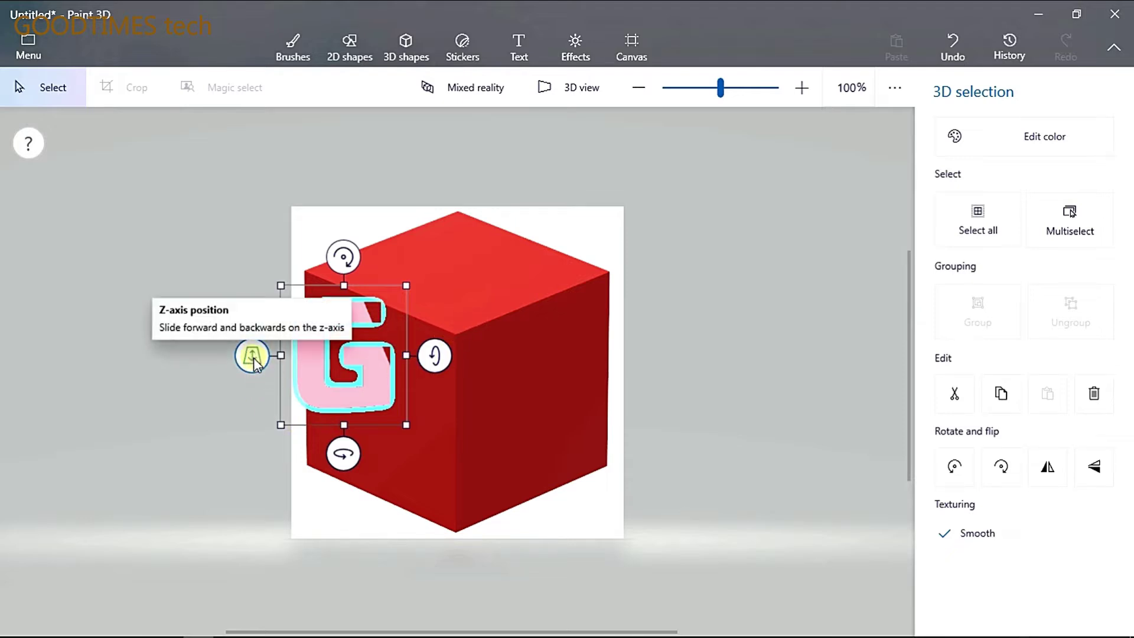
Step: Bring the letter "G" forward in front of the cube and move it fully onto the cube's left face
drag(254, 362, 268, 391)
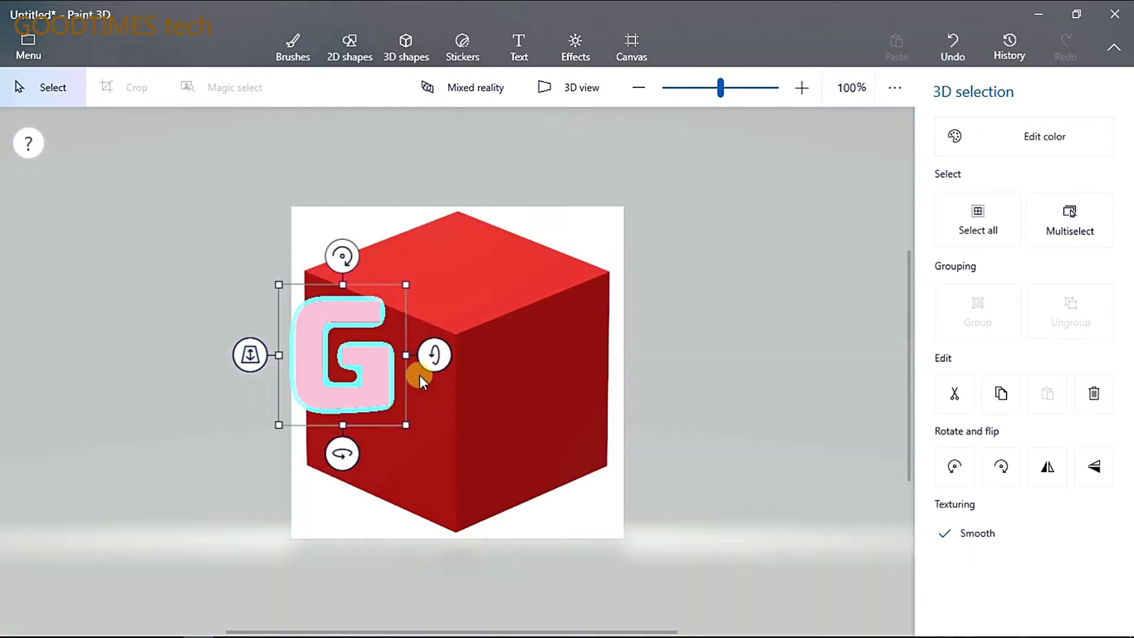
drag(376, 346, 397, 388)
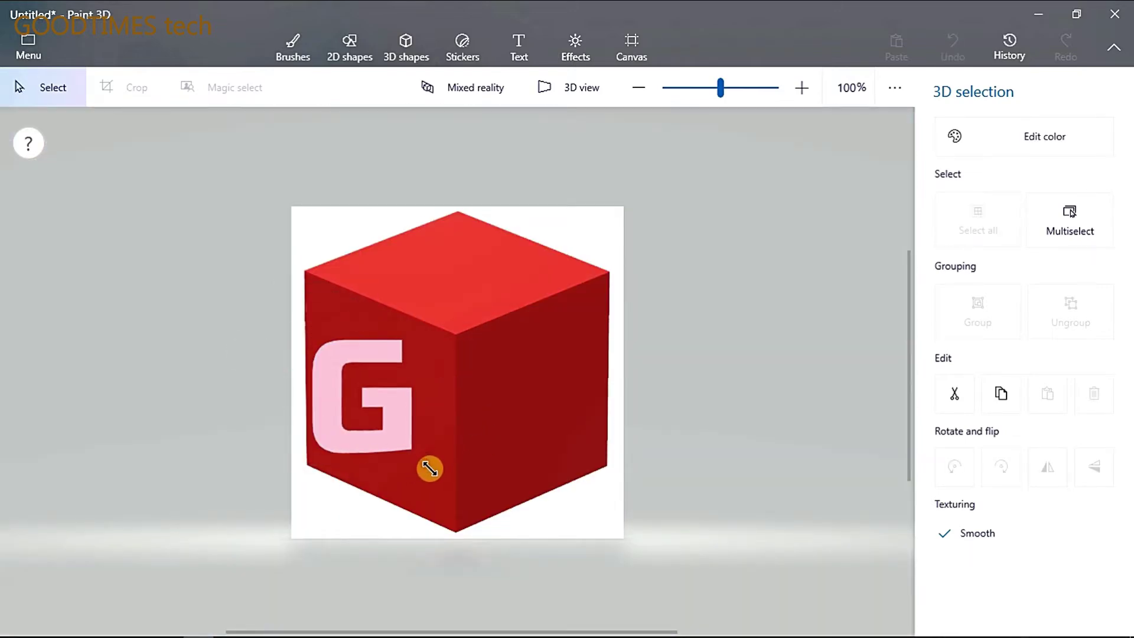
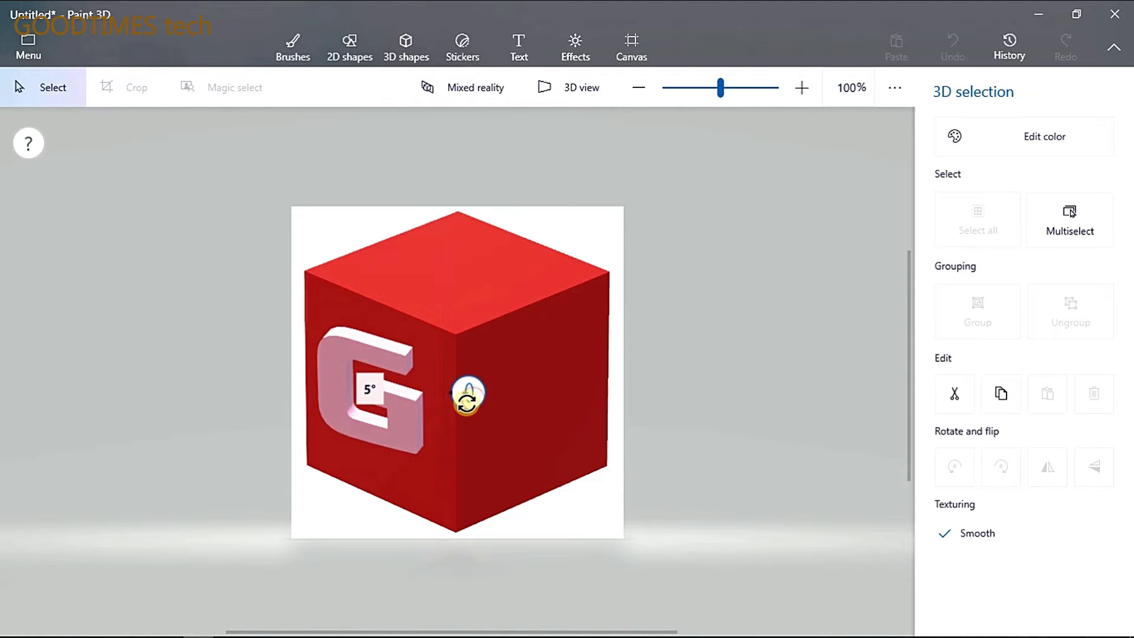
Step: Rotate the "G" about its X, Y and Z axes to match the left face's perspective, and enlarge it slightly
drag(452, 405, 466, 392)
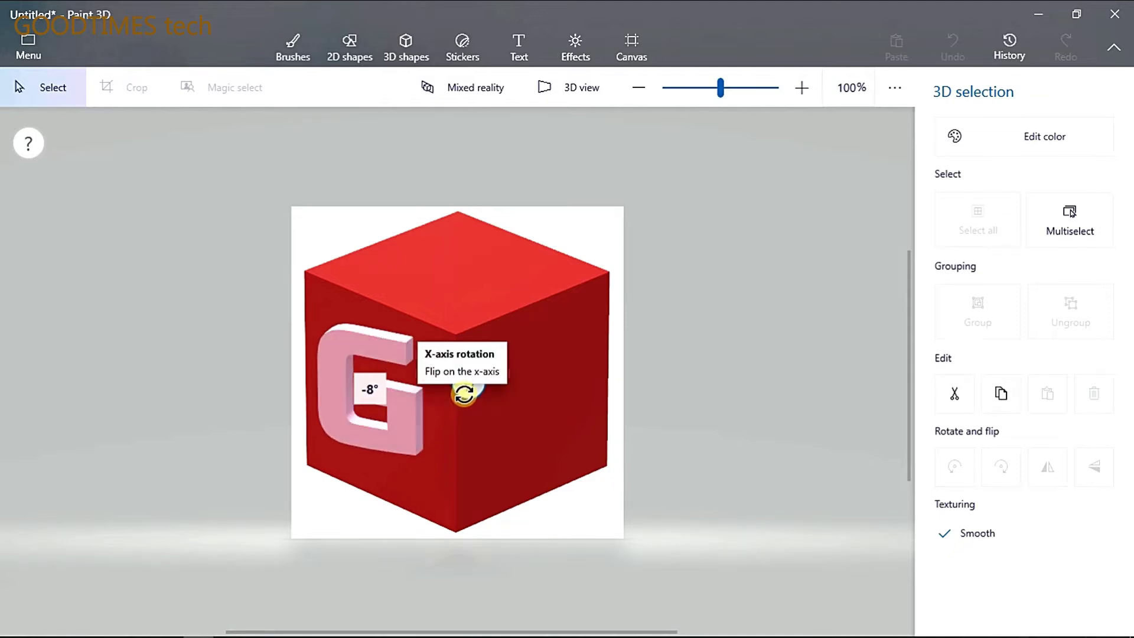
mouse_move(366, 278)
mouse_down()
mouse_move(374, 271)
mouse_move(376, 282)
mouse_up()
drag(370, 510, 372, 508)
drag(461, 388, 458, 387)
drag(431, 475, 448, 488)
drag(372, 426, 383, 426)
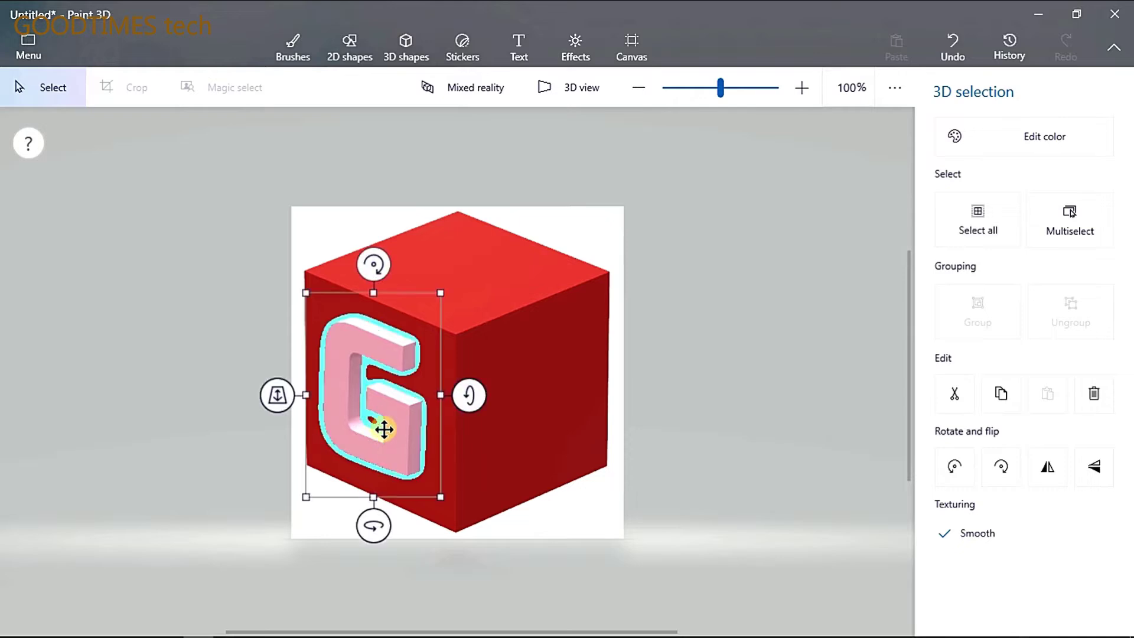
Step: Fine-tune the Y-axis and X-axis rotation of the "G" so it lies parallel to the left face, and deselect it
drag(373, 525, 375, 524)
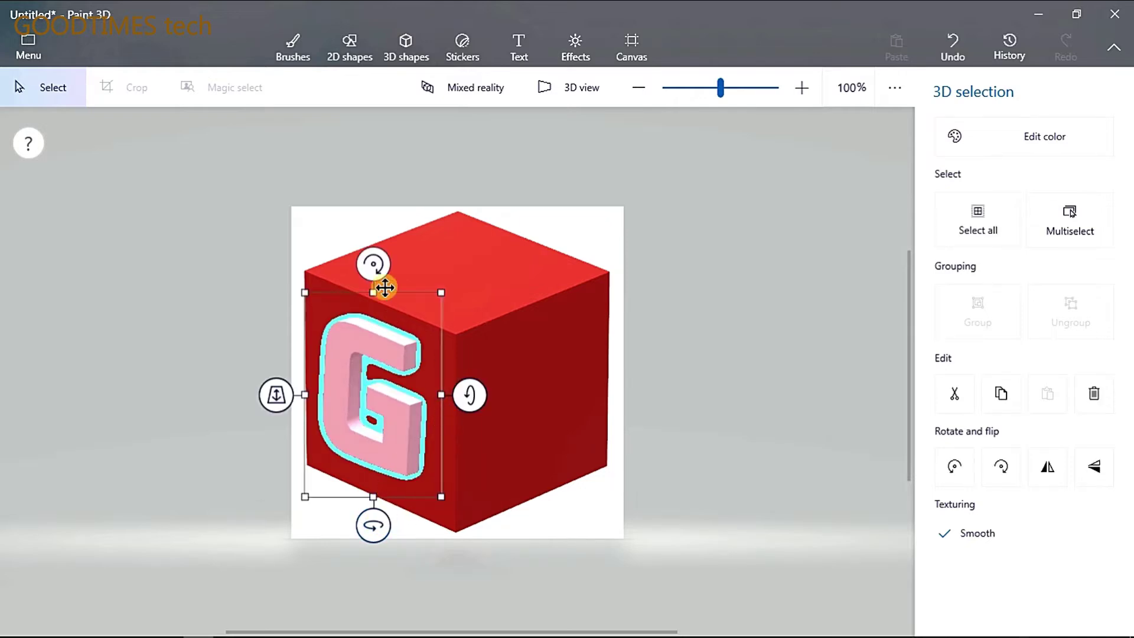
drag(460, 389, 466, 397)
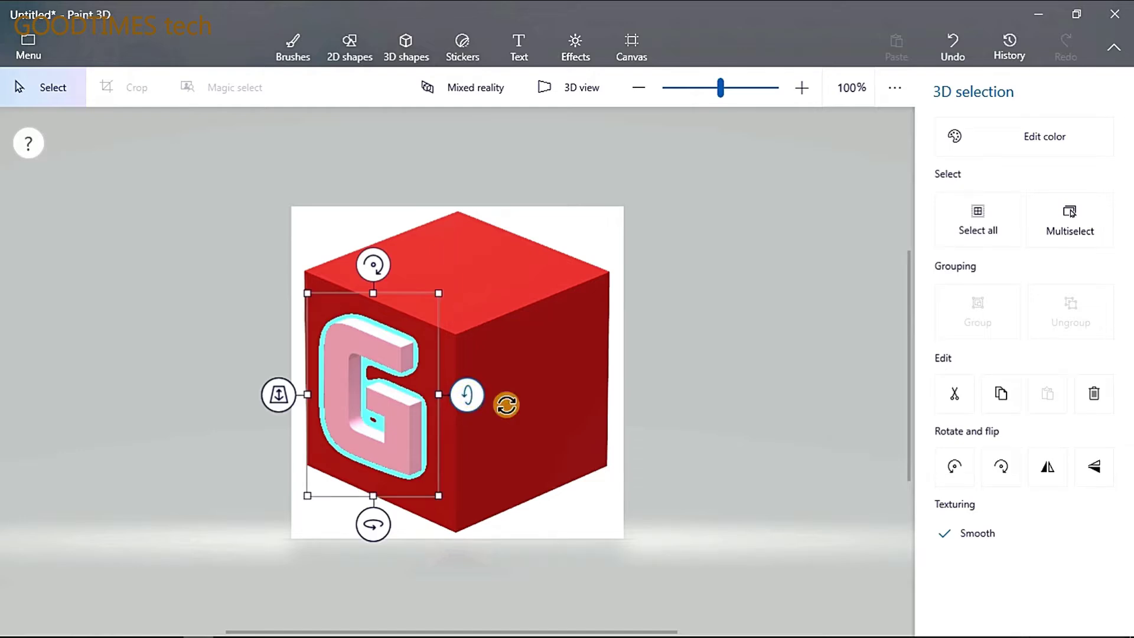
click(535, 460)
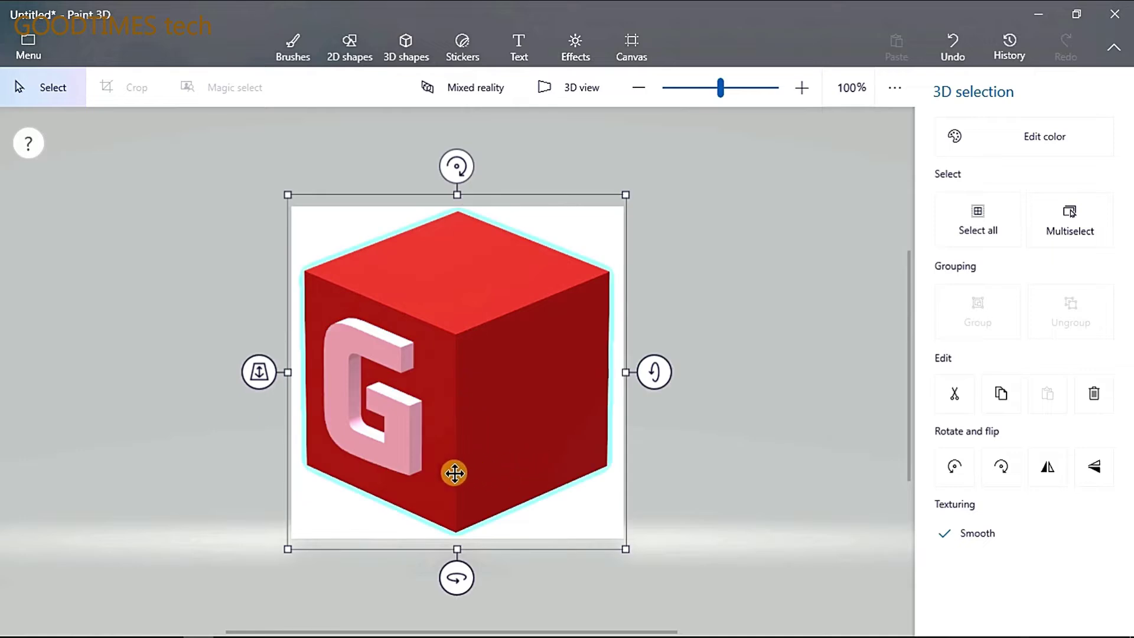
Step: Reselect the "G", nudge it to the centre of the cube's left face and deselect it
click(379, 415)
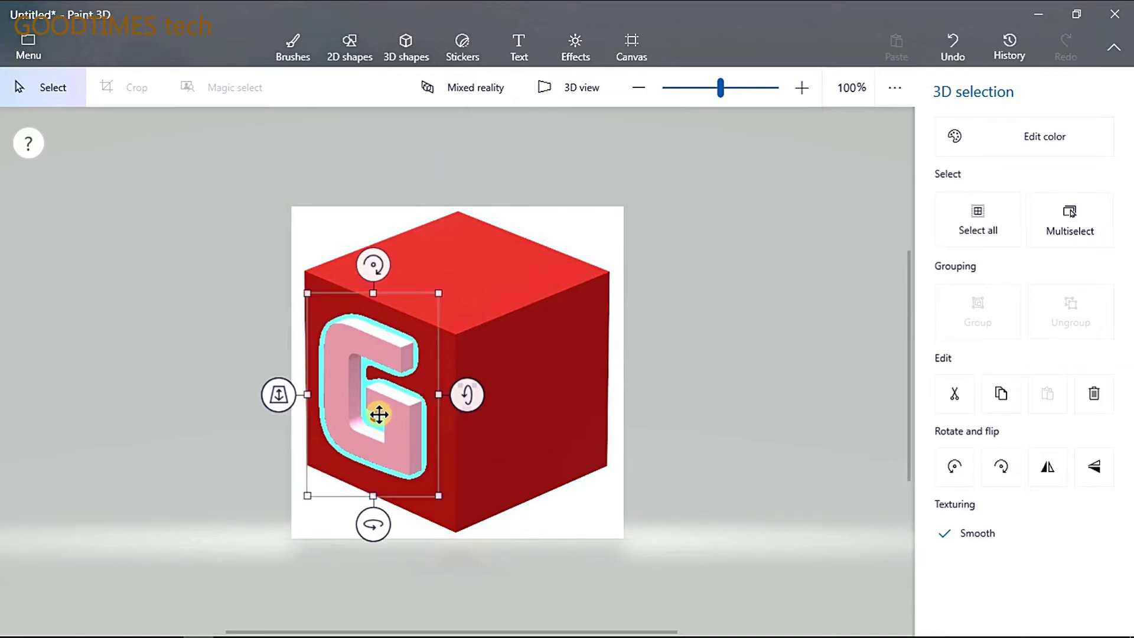
click(379, 411)
drag(379, 411, 384, 413)
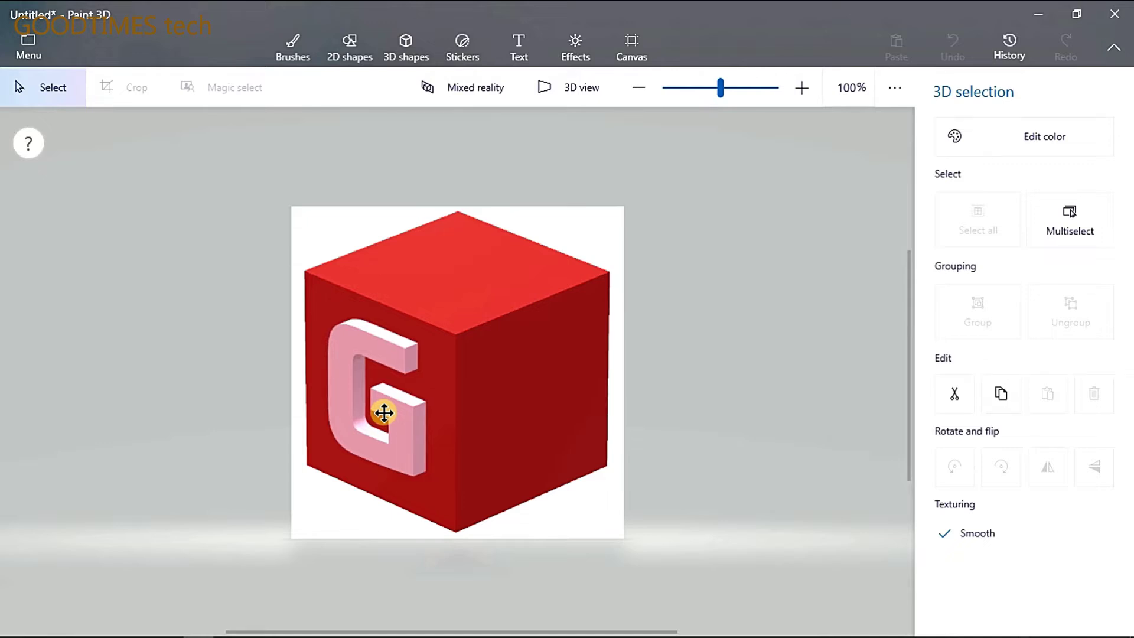
drag(383, 413, 384, 413)
drag(383, 412, 380, 410)
click(505, 459)
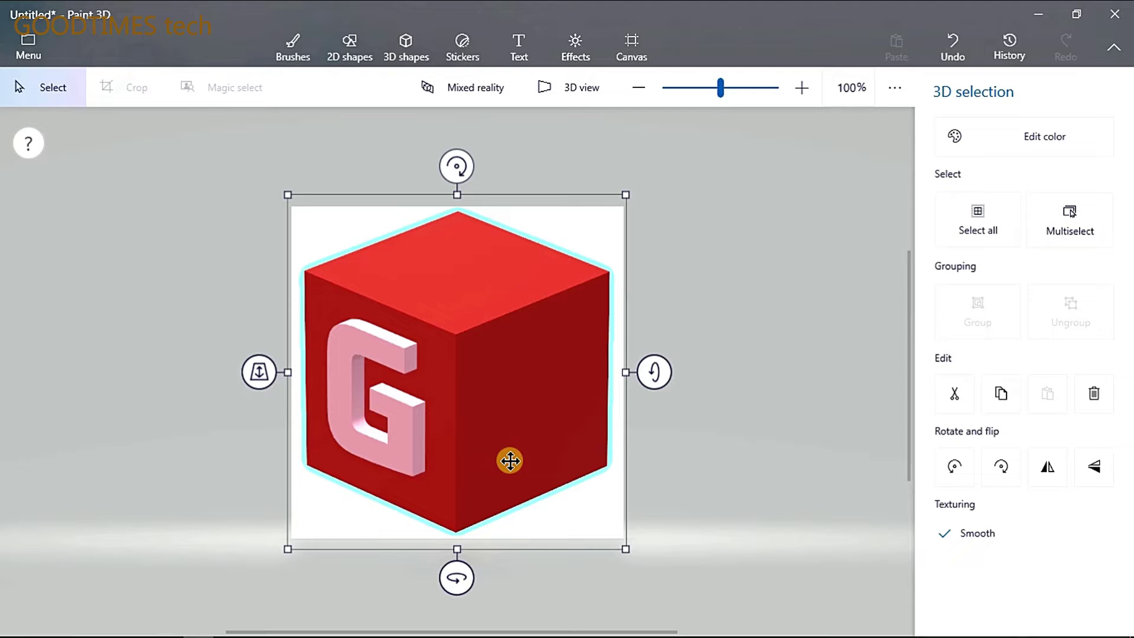
click(559, 426)
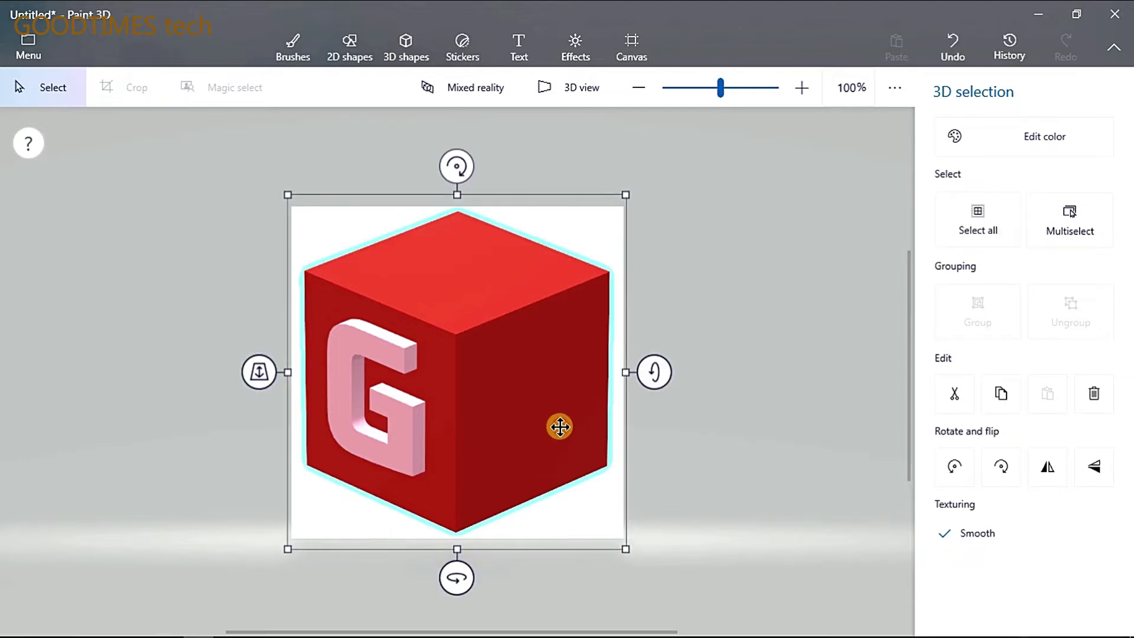
Step: Add the 3D letter "T" over the cube's right face, widening its text box to fit the letter
click(514, 49)
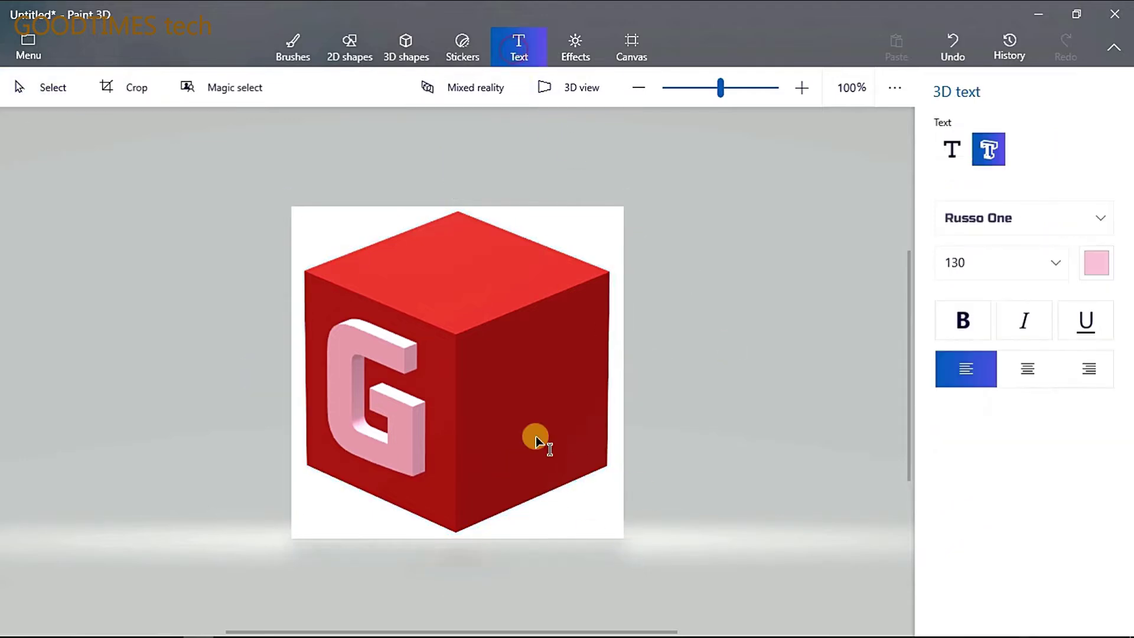
drag(478, 348, 577, 457)
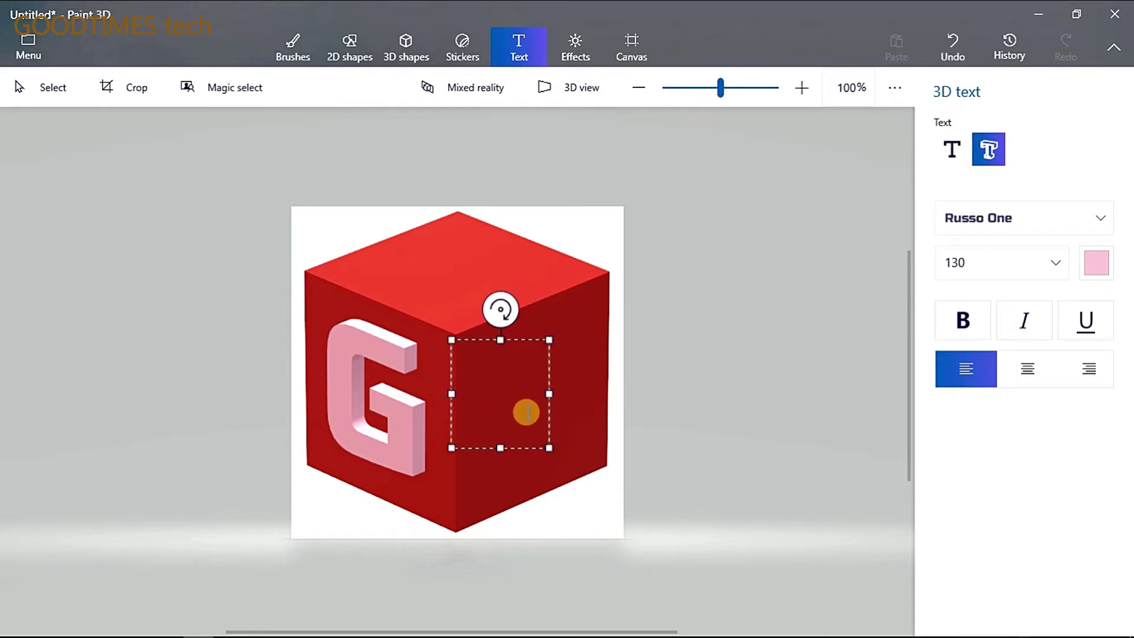
text(T)
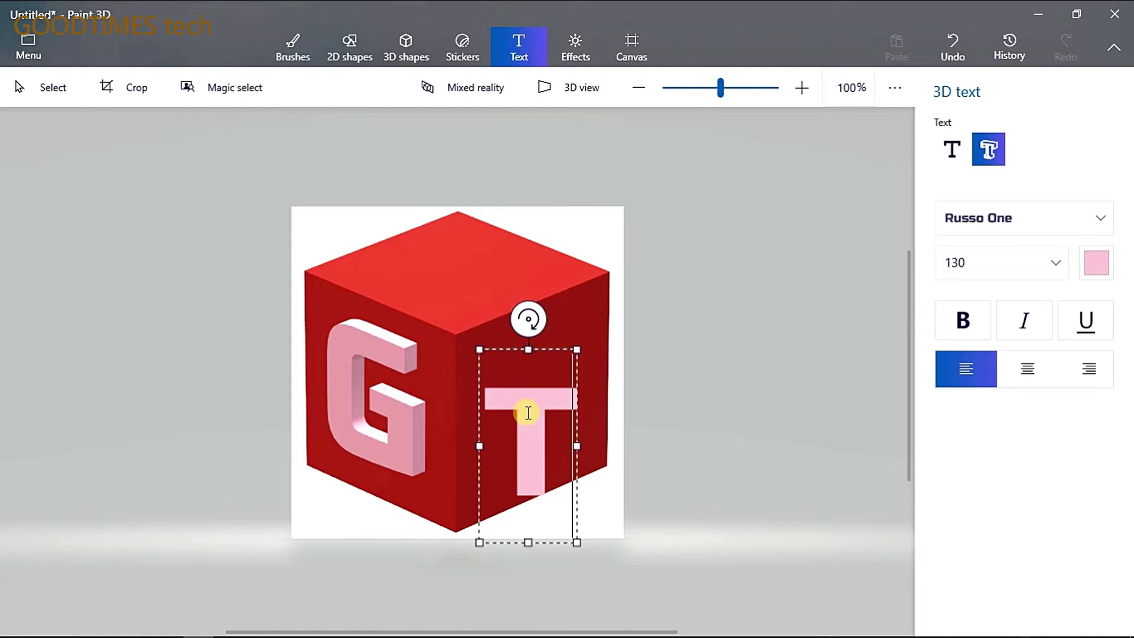
drag(577, 446, 594, 451)
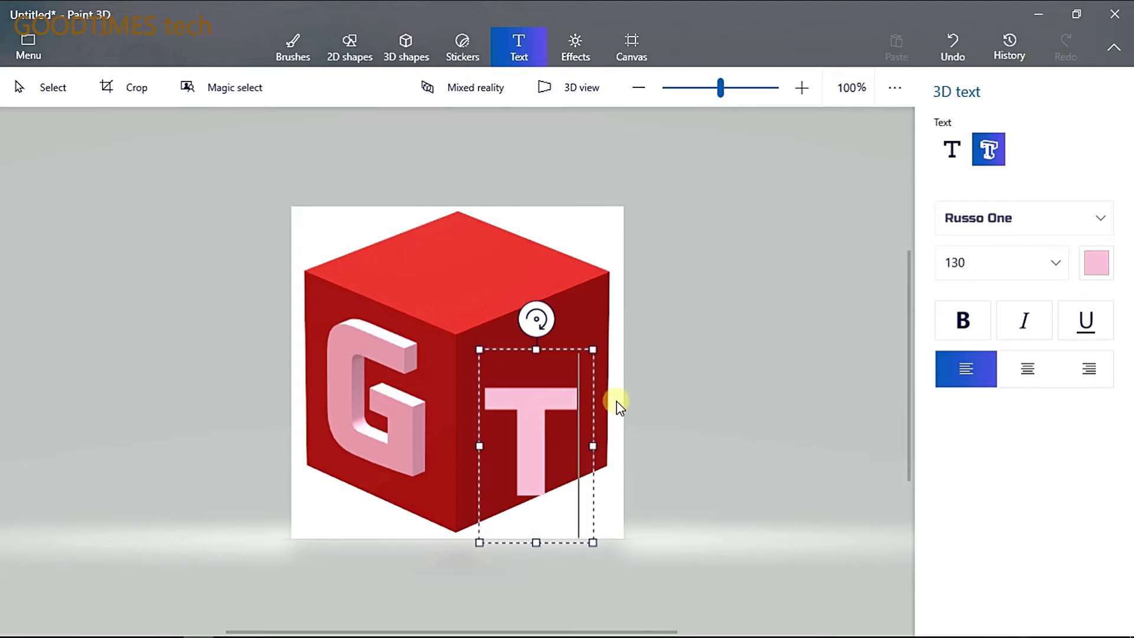
click(613, 401)
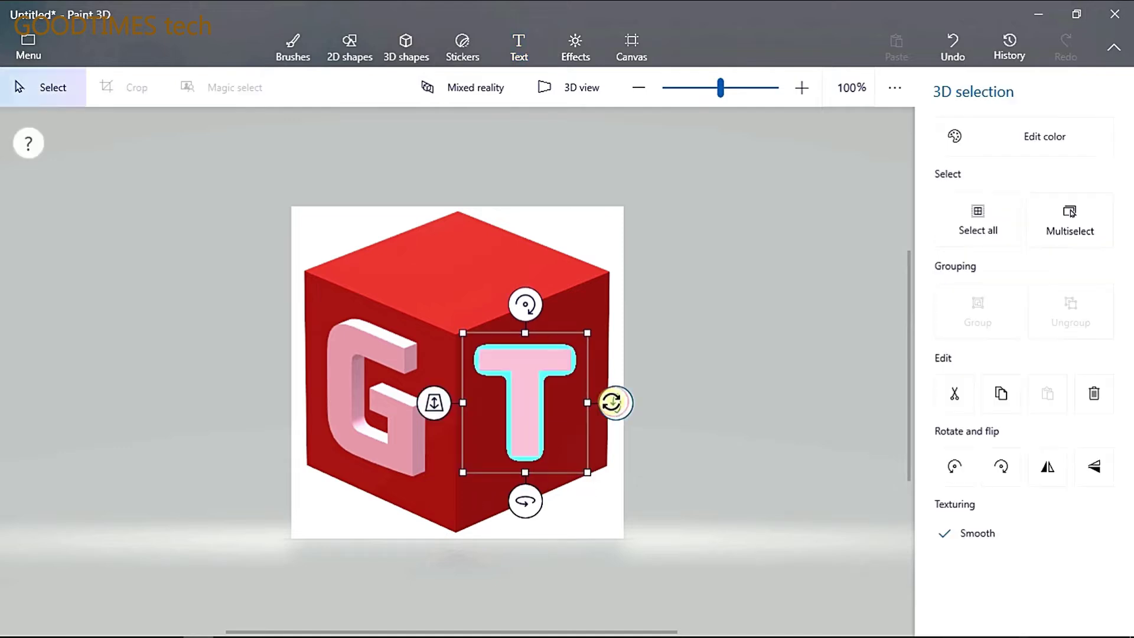
Step: Shift the "T" towards the middle of the cube's right face and enlarge it
drag(522, 387, 533, 390)
click(534, 390)
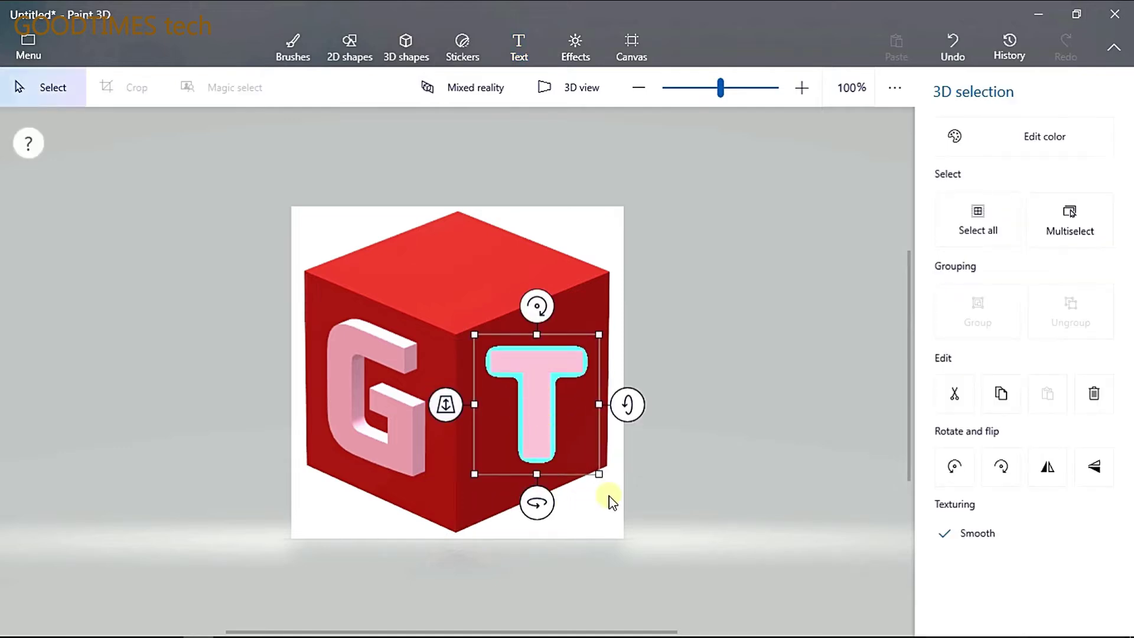
drag(601, 472, 615, 498)
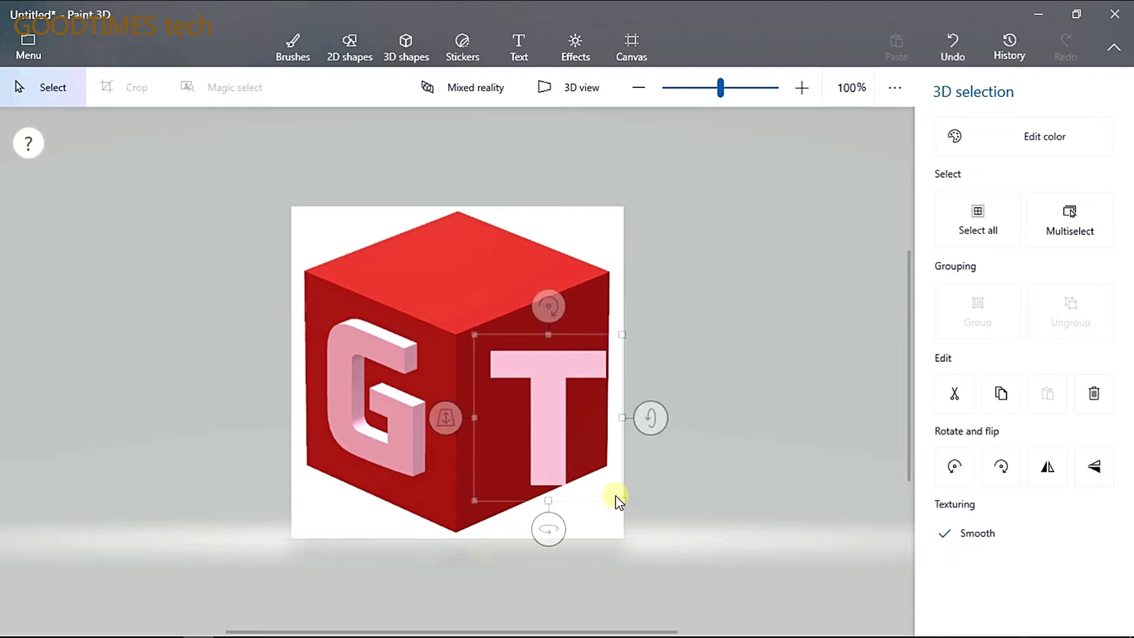
click(557, 426)
Step: Rotate the "T" about its X, Y and Z axes so it slants with the cube's right face
drag(640, 409, 644, 430)
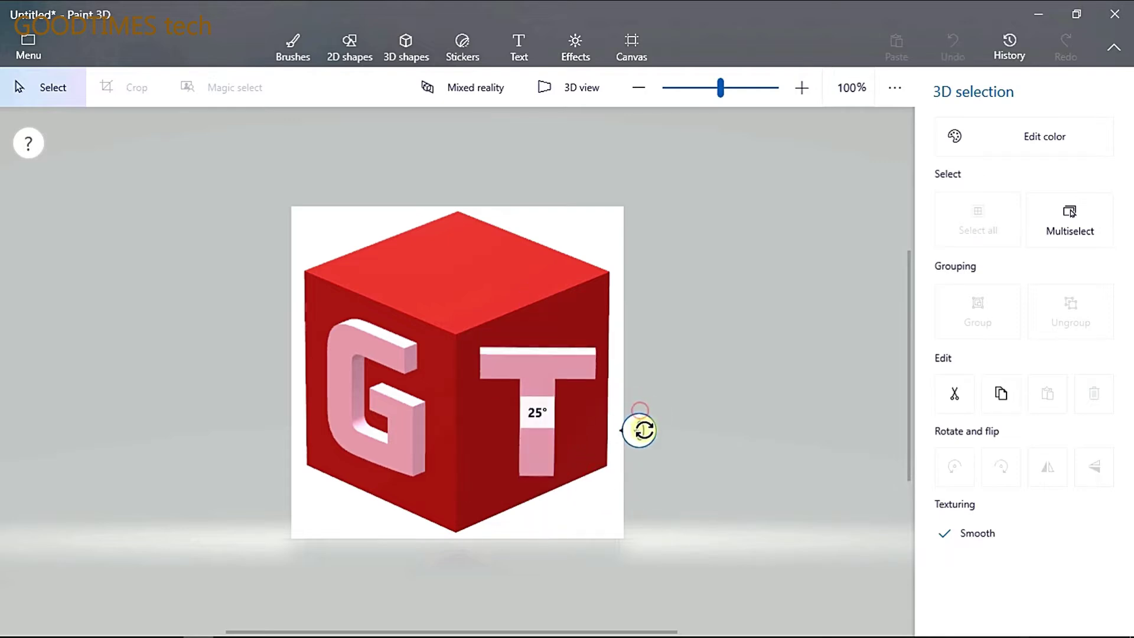
drag(536, 520, 552, 524)
drag(537, 304, 519, 300)
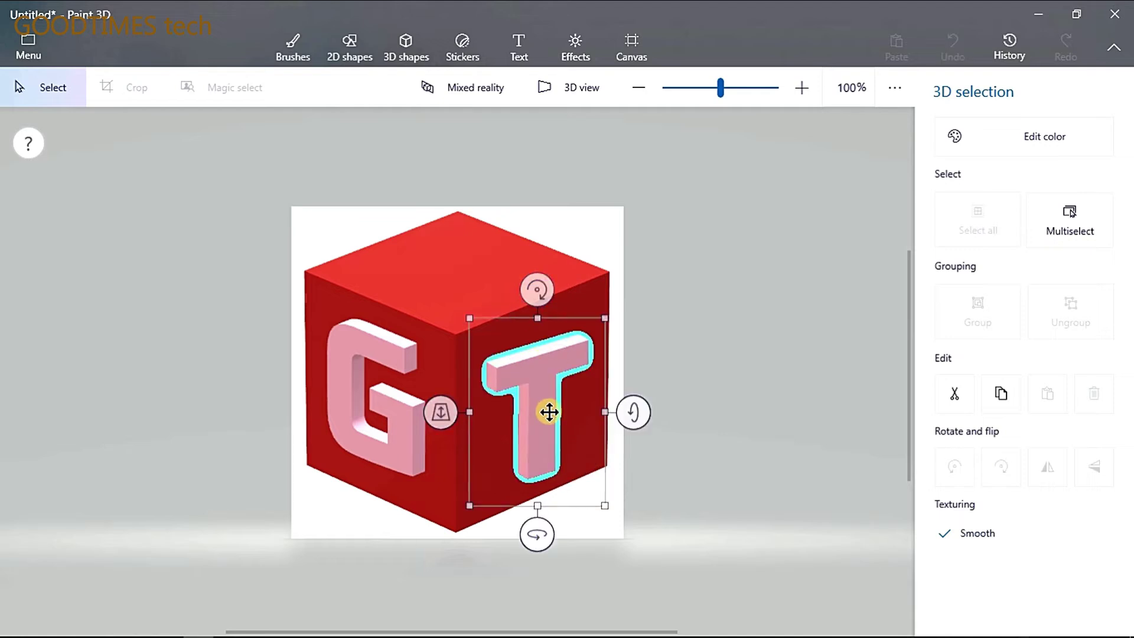
Step: Move the "T" slightly up on the right face and fine-tune its rotation on all three axes
click(544, 399)
drag(632, 400, 639, 409)
drag(533, 524, 534, 522)
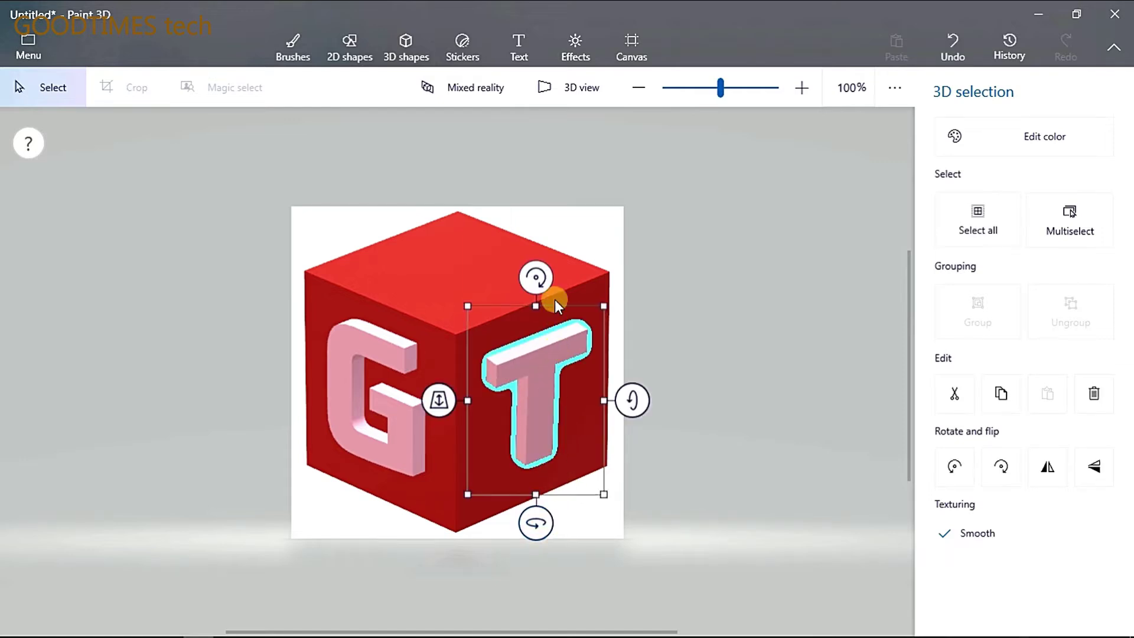
drag(533, 275, 533, 278)
key(Escape)
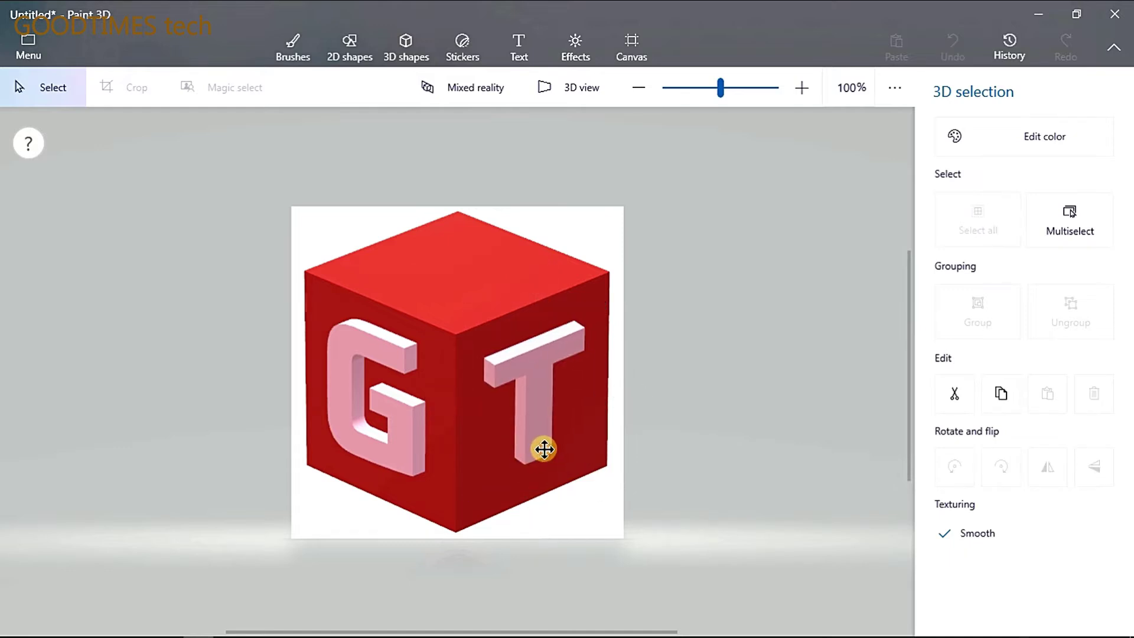
Step: Enlarge the "T" a little more, centre it on the cube's right face and deselect it
drag(544, 447, 547, 444)
drag(602, 488, 616, 505)
drag(544, 446, 547, 443)
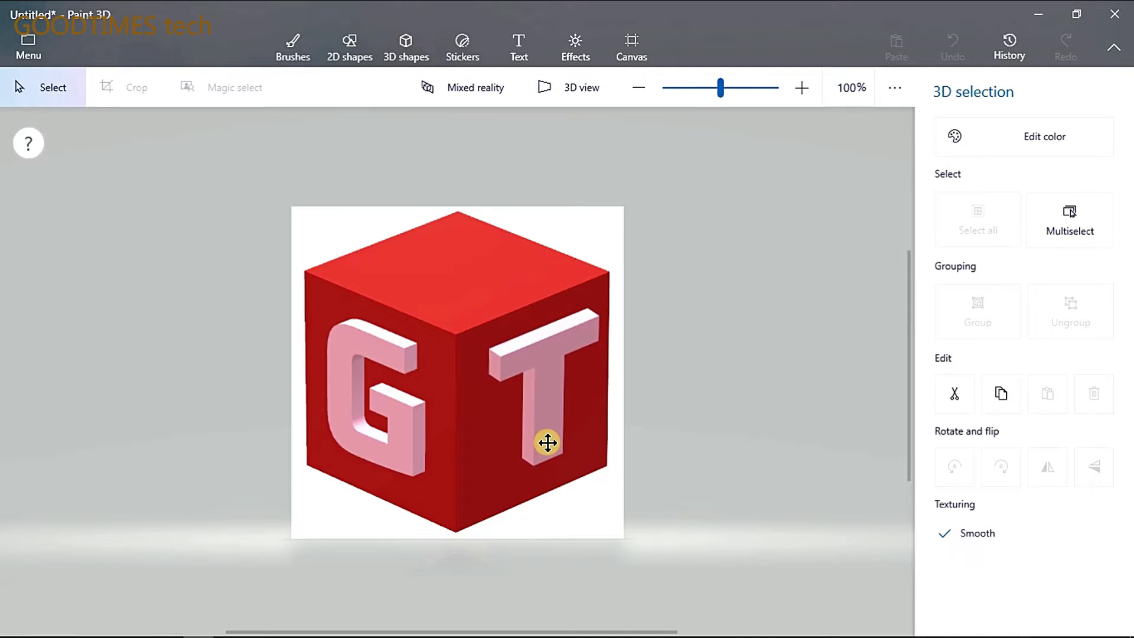
drag(547, 443, 544, 443)
click(638, 473)
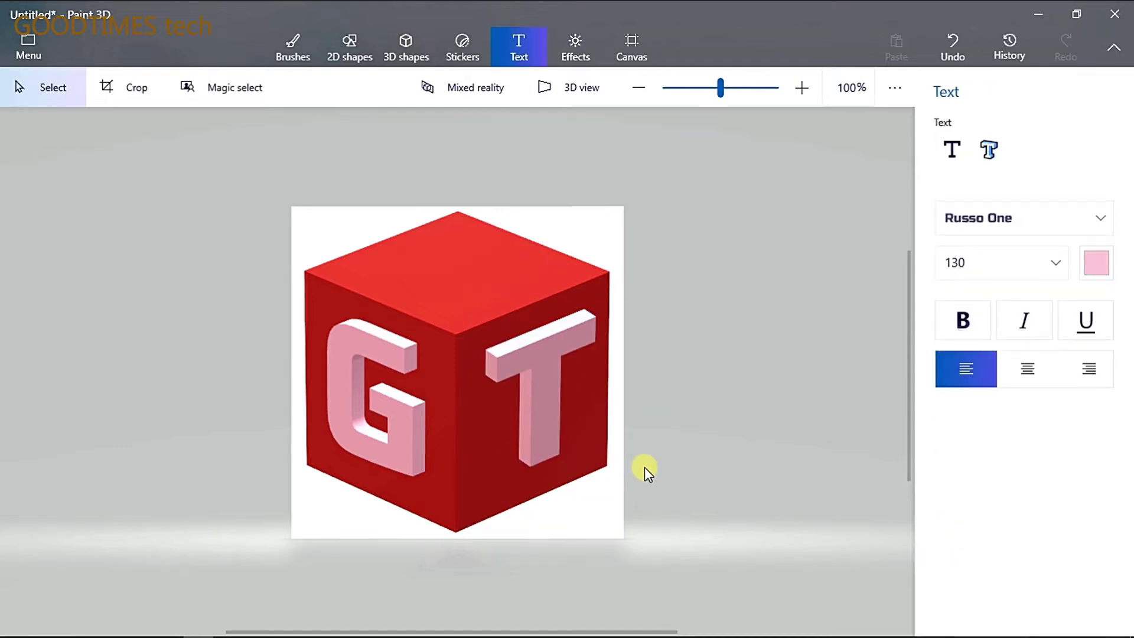
Step: Reselect the "T", adjust its Y-, X- and Z-axis rotation to straighten it against the right face, and deselect it
click(558, 448)
drag(553, 535, 551, 536)
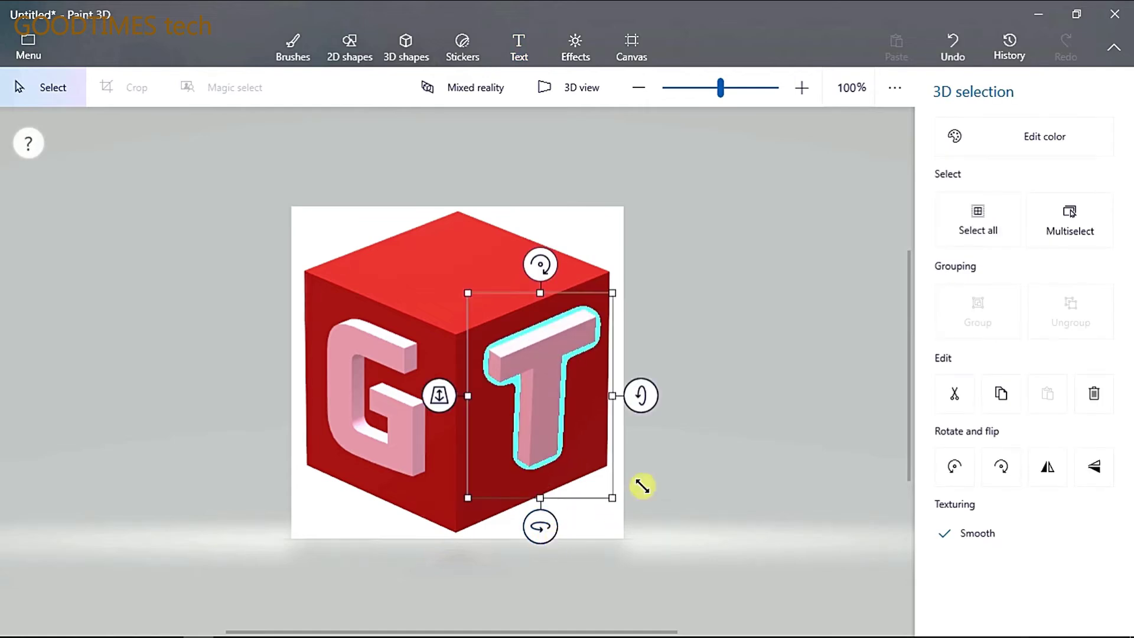
drag(642, 391, 644, 385)
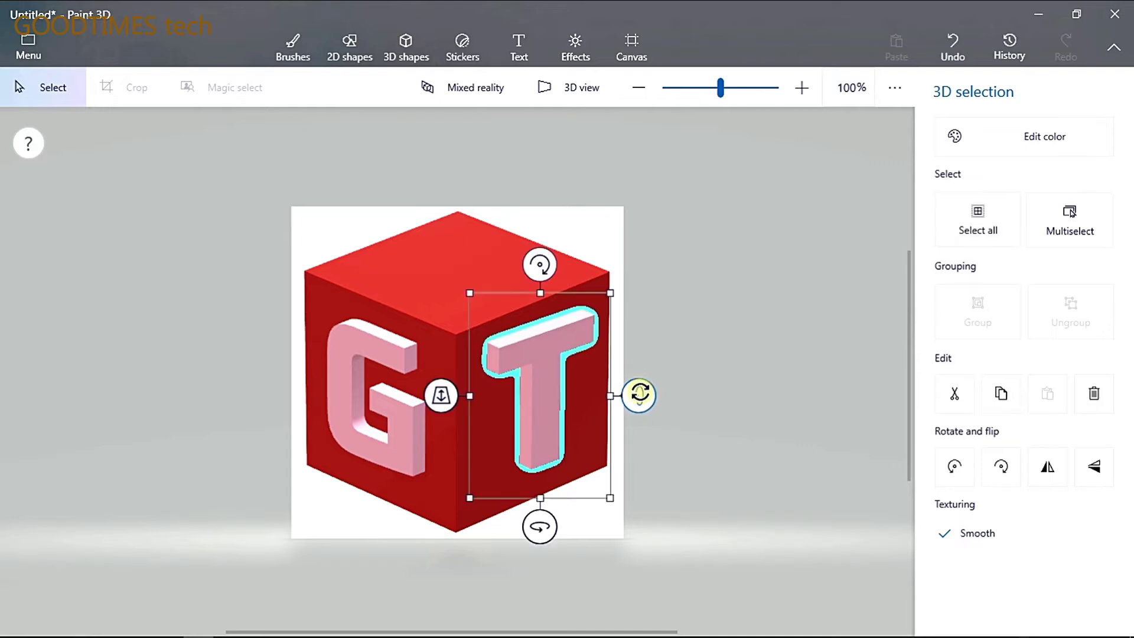
mouse_move(539, 264)
mouse_down()
mouse_move(529, 266)
mouse_move(539, 269)
mouse_up()
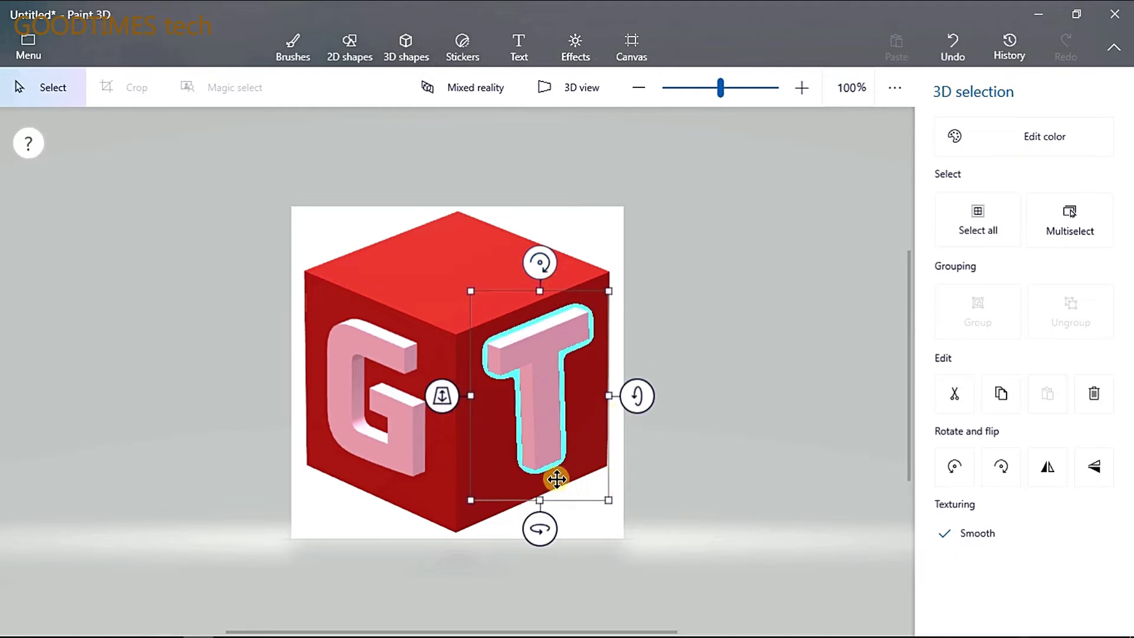
click(546, 464)
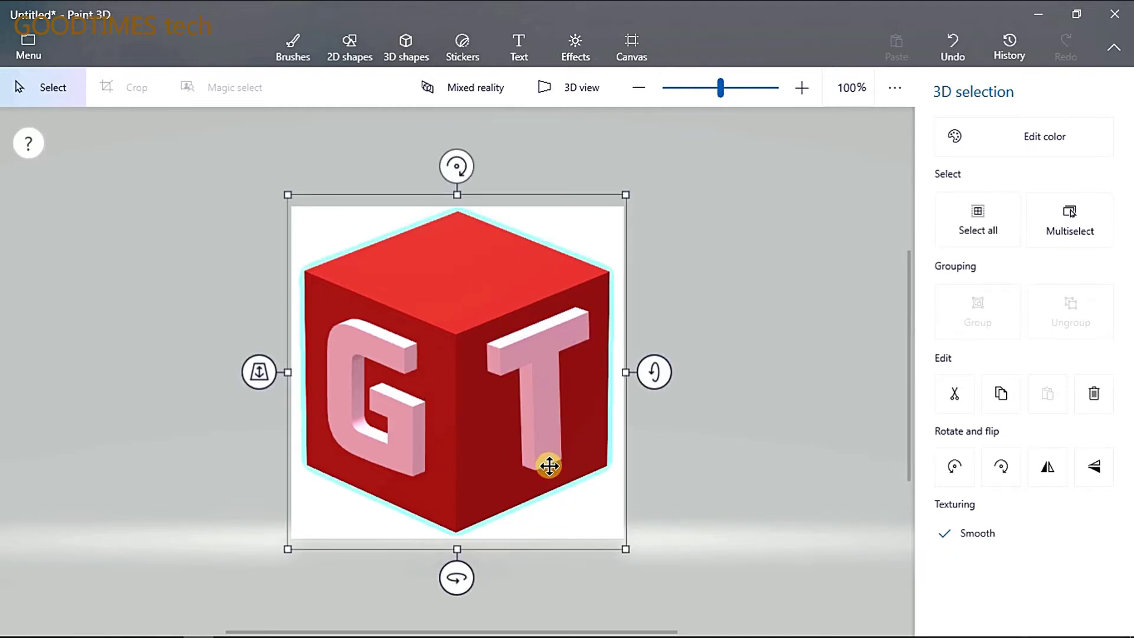
Step: Correct the Y-axis and X-axis rotation of the "T" to follow the right face's perspective, and deselect it
click(550, 466)
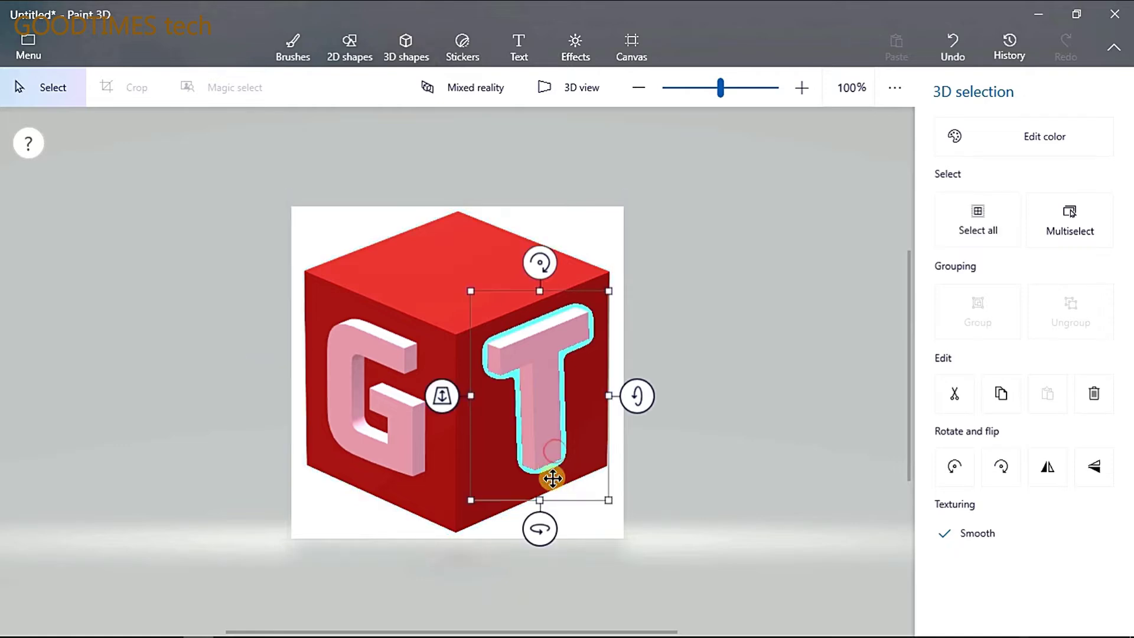
drag(540, 528, 546, 553)
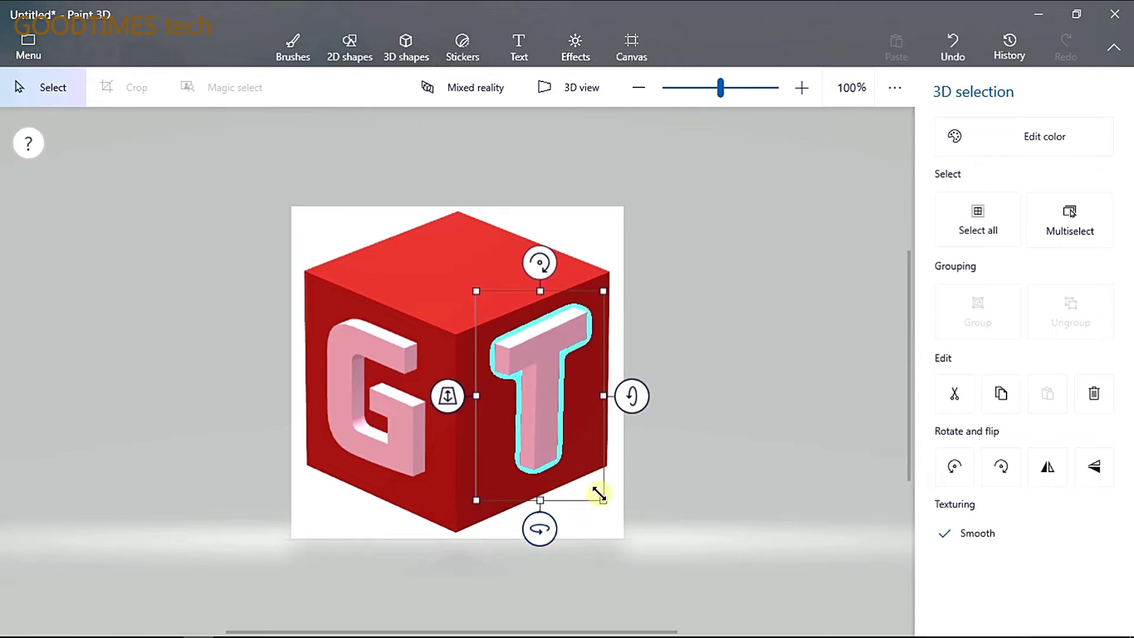
mouse_move(631, 395)
mouse_down()
mouse_move(655, 410)
mouse_move(638, 395)
mouse_up()
mouse_move(536, 528)
mouse_down()
mouse_move(547, 526)
mouse_move(537, 527)
mouse_up()
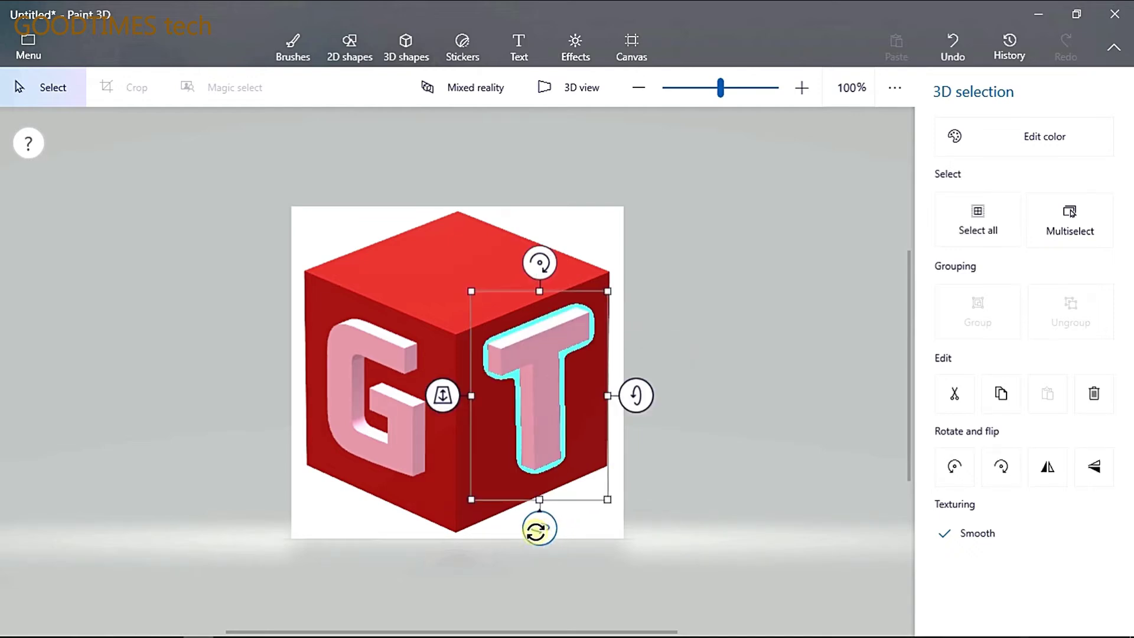
click(561, 467)
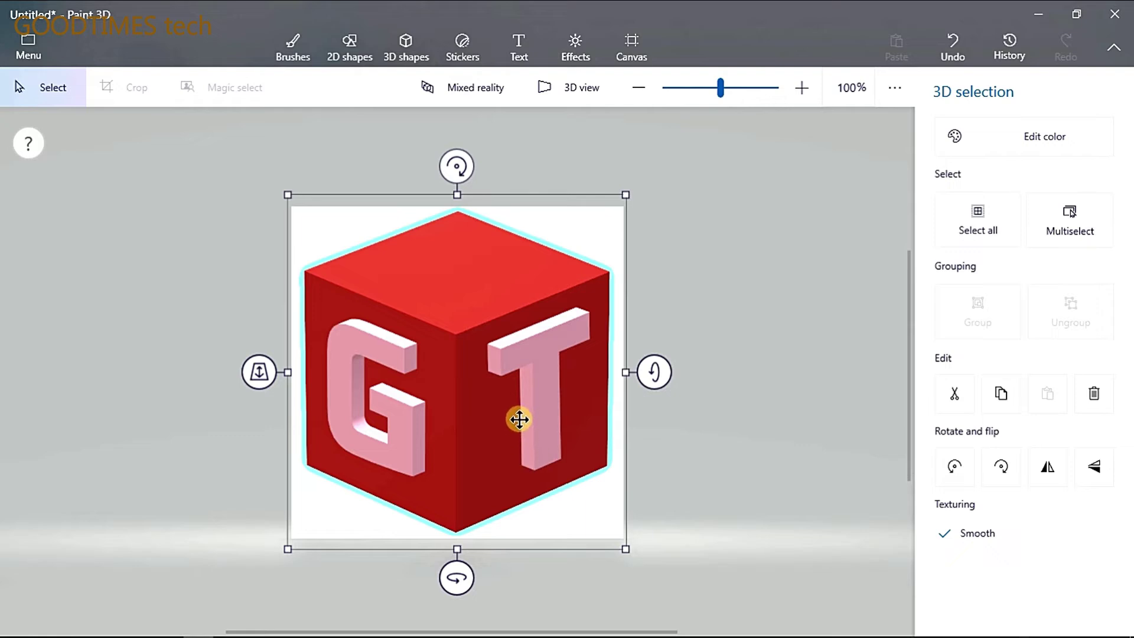
Step: Give the "T" a slight Z-axis rotation to align it with the right face's edges, and deselect it
click(538, 418)
mouse_move(554, 264)
mouse_down()
mouse_move(568, 277)
mouse_move(558, 275)
mouse_up()
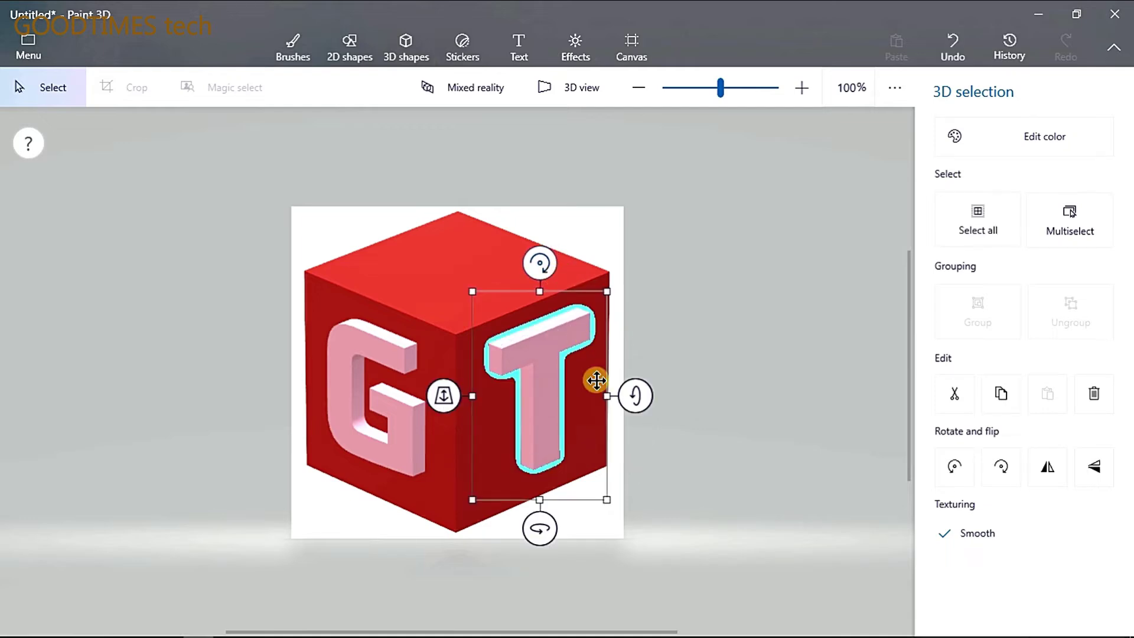
click(553, 472)
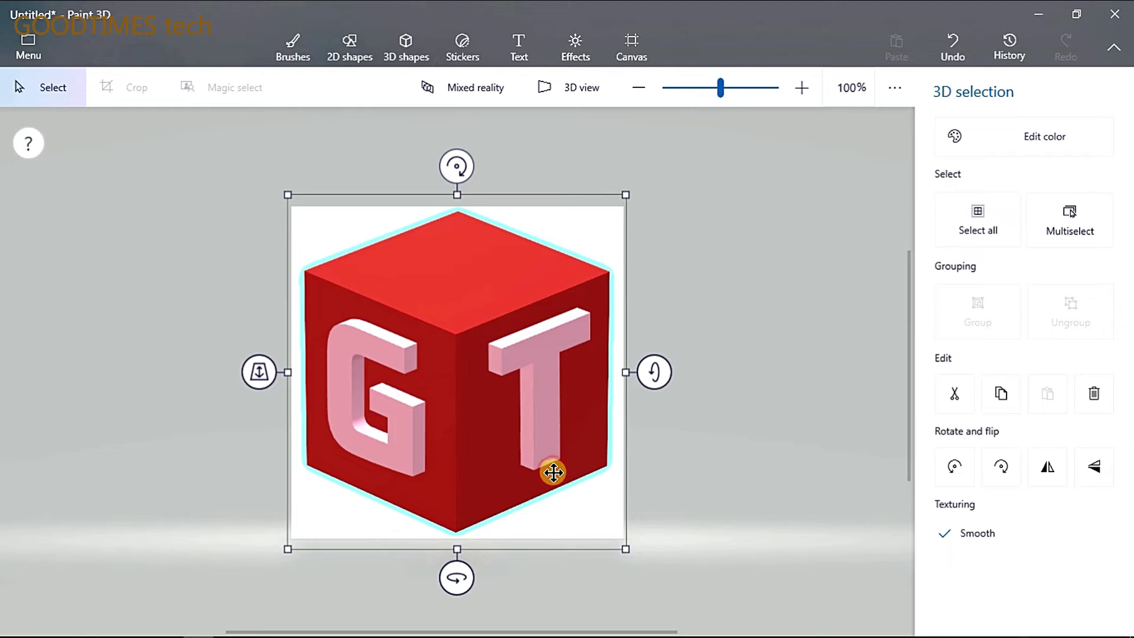
Step: Reselect the "T", fine-tune its Y-, X- and Z-axis rotation against the cube's right face, and deselect it
click(537, 460)
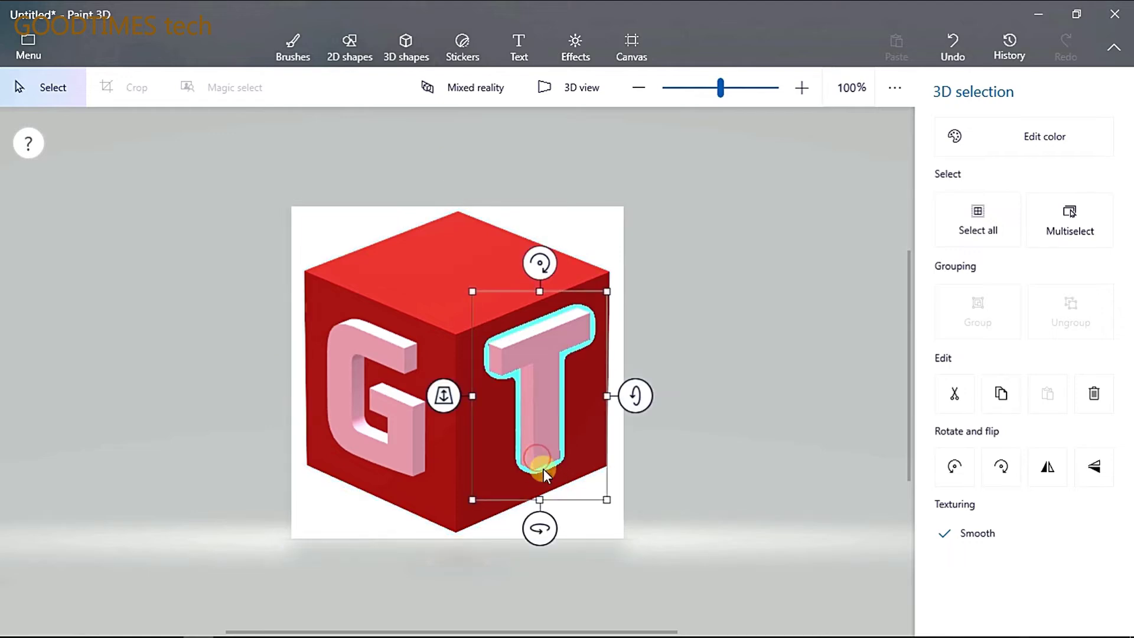
click(690, 462)
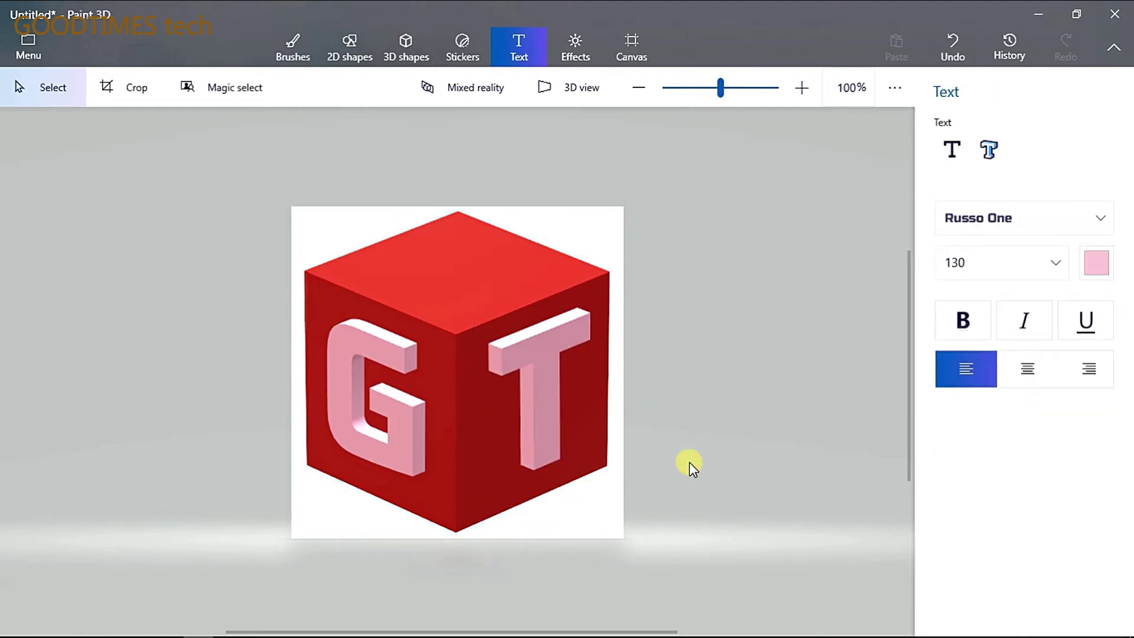
click(537, 438)
drag(532, 524, 539, 528)
drag(634, 395, 638, 393)
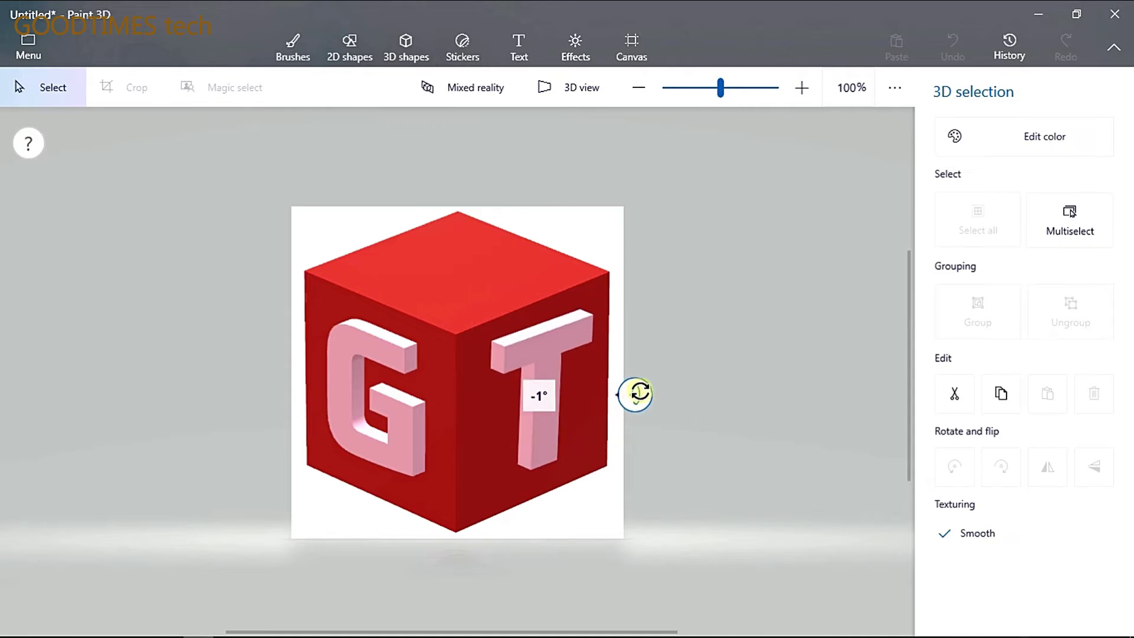
drag(636, 394, 638, 394)
drag(548, 266, 544, 283)
drag(542, 281, 552, 315)
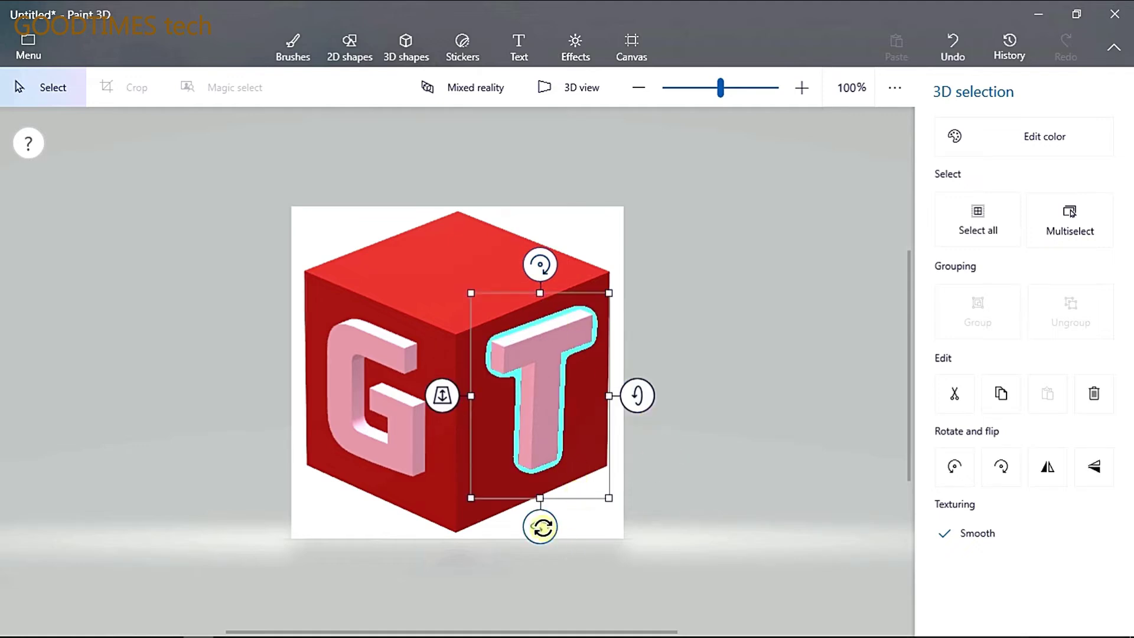
drag(540, 527, 538, 529)
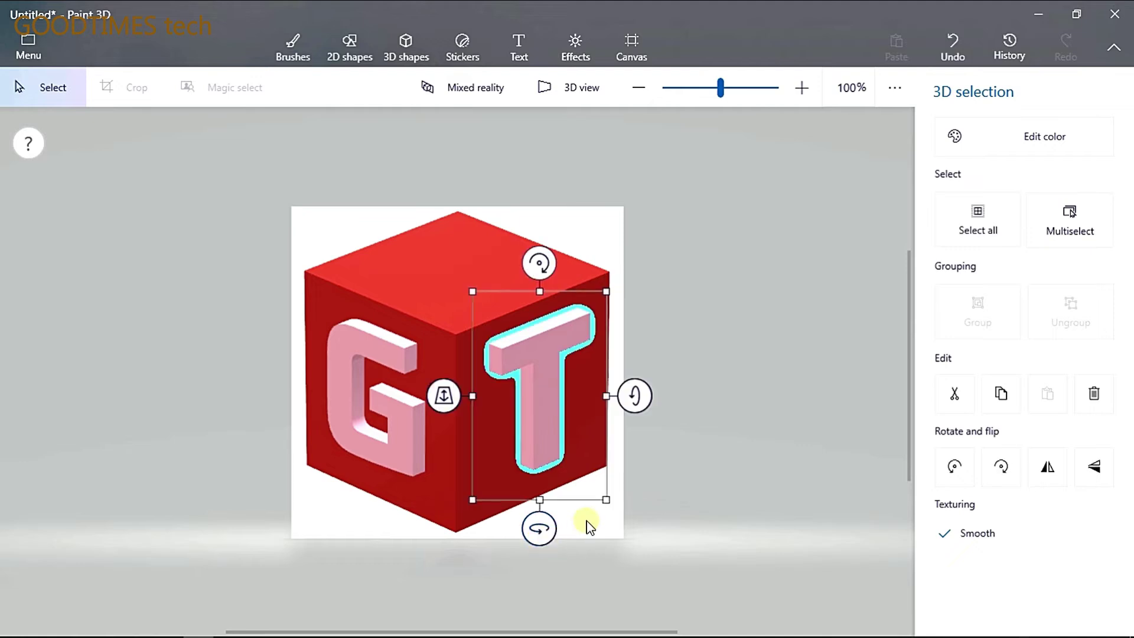
click(598, 502)
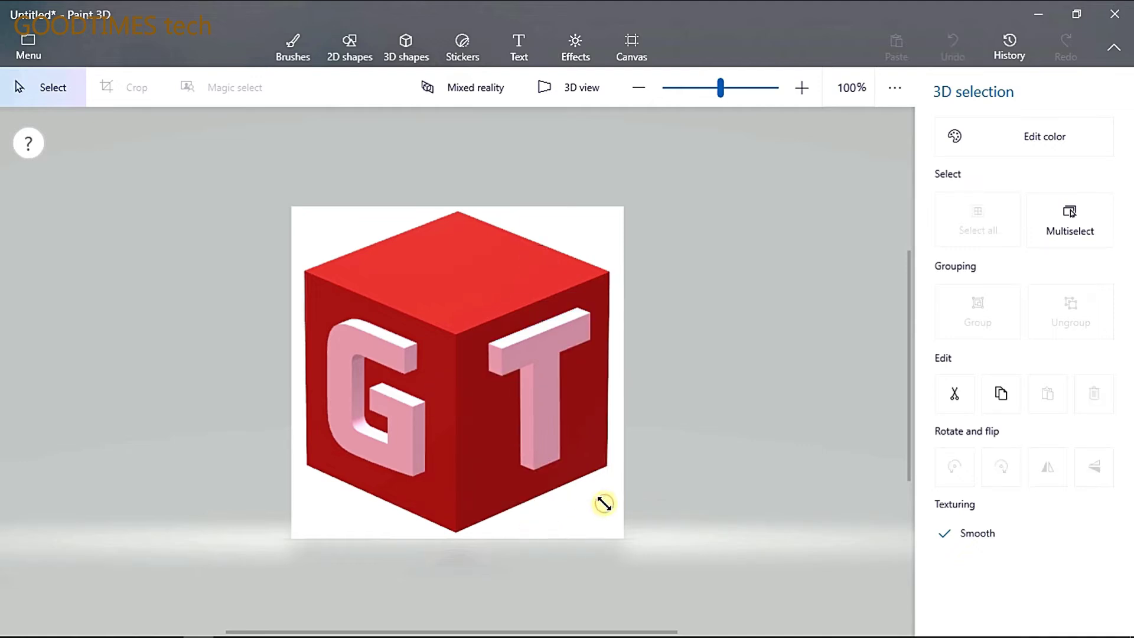
Step: Nudge the "T" slightly down and to the left to centre it on the cube's right face, and deselect it
click(547, 397)
key(ctrl+z)
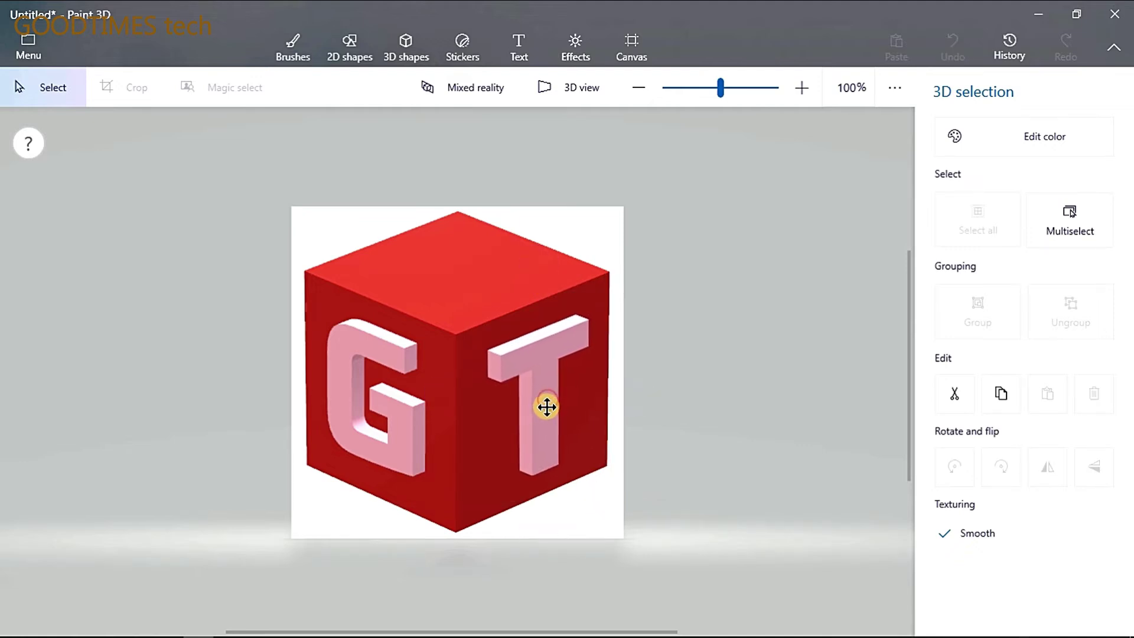
mouse_move(546, 405)
mouse_down()
mouse_move(537, 397)
mouse_move(546, 404)
mouse_up()
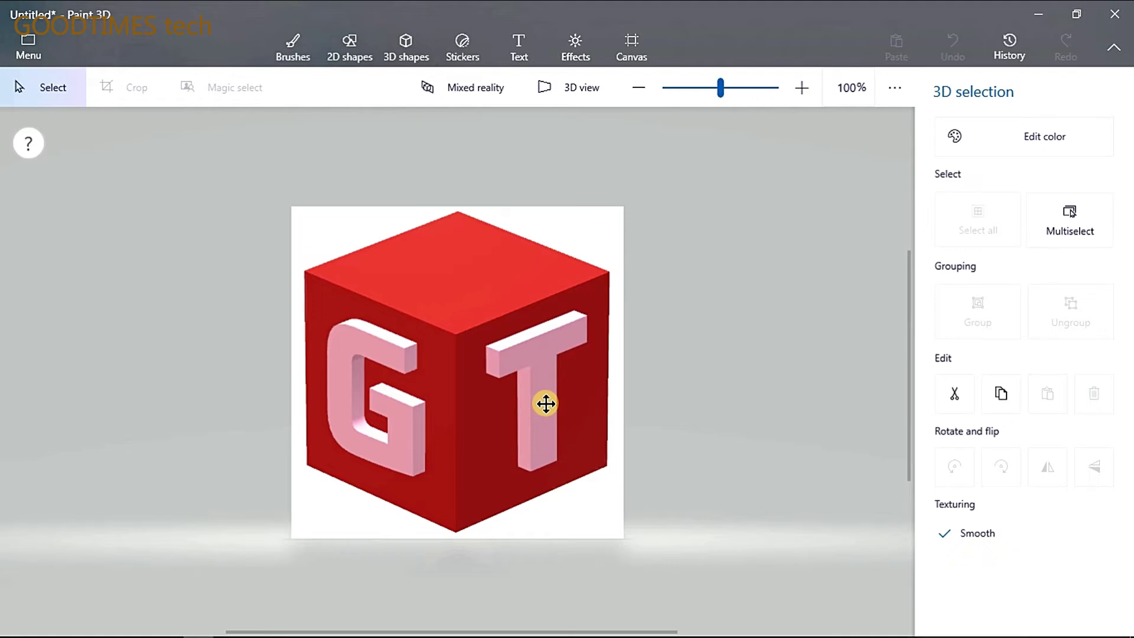
drag(545, 404, 546, 403)
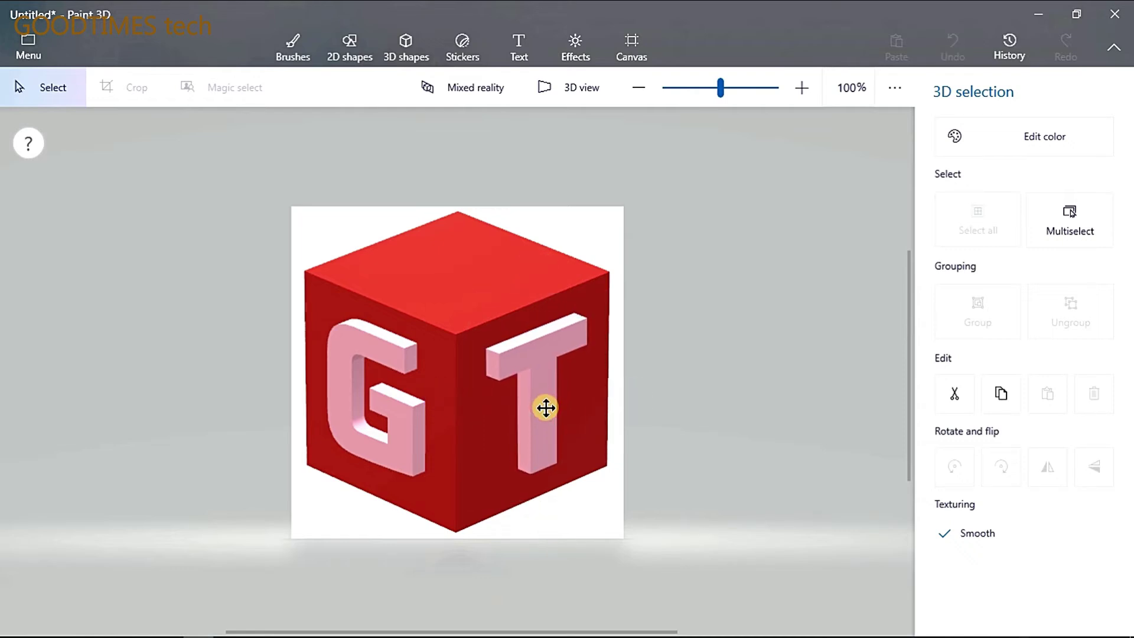
drag(546, 408, 544, 405)
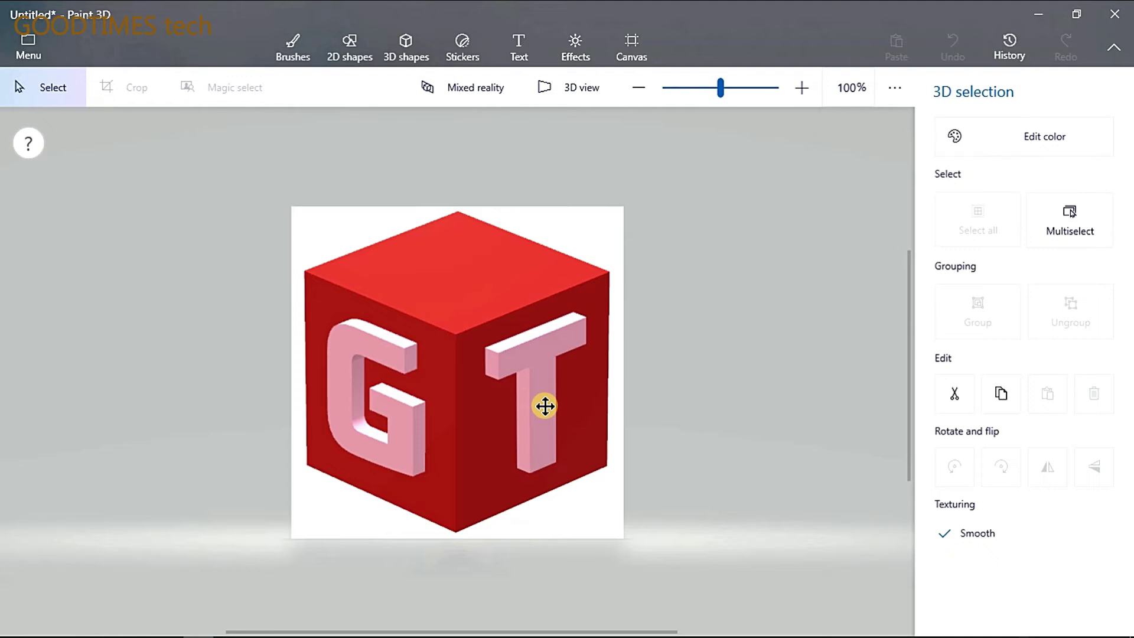
drag(545, 405, 544, 405)
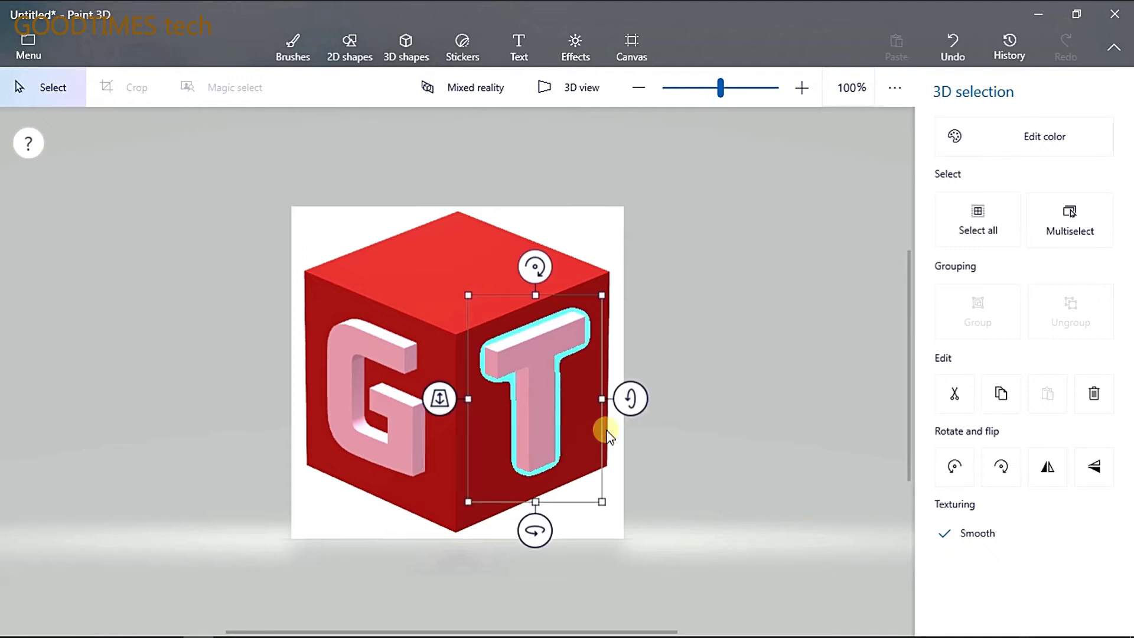
click(634, 442)
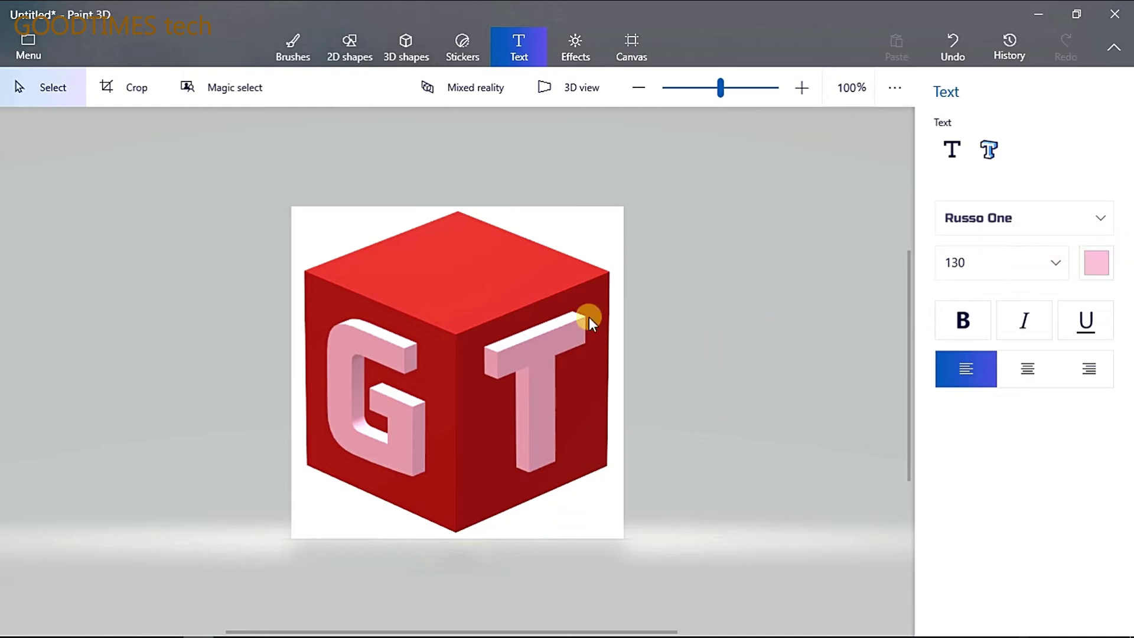
Step: Set the text font size to 48
click(1056, 266)
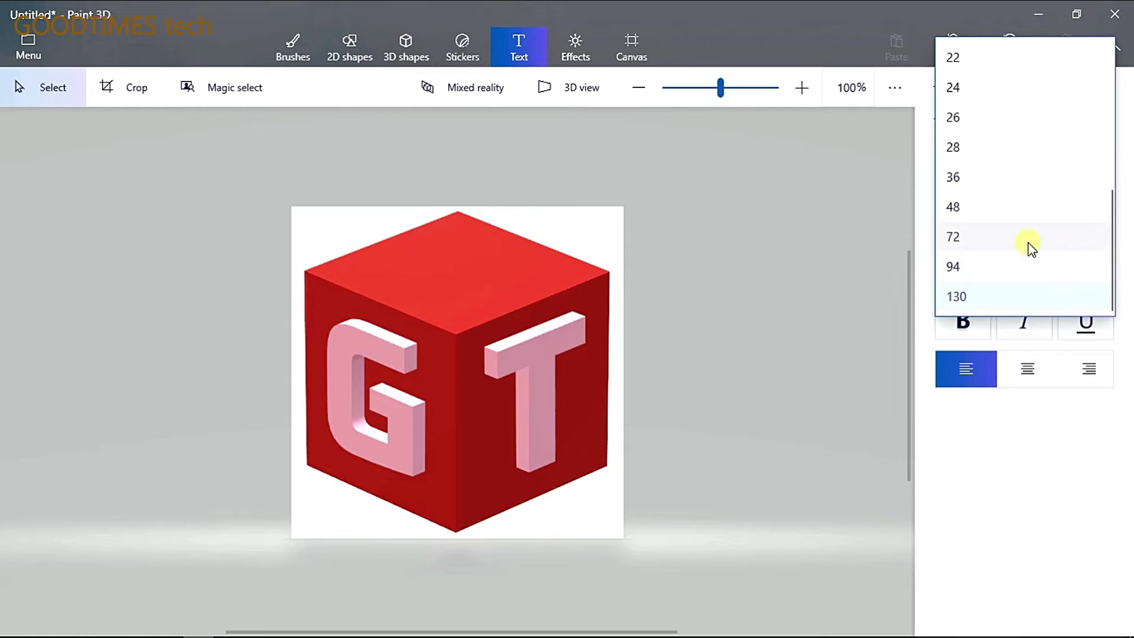
click(993, 215)
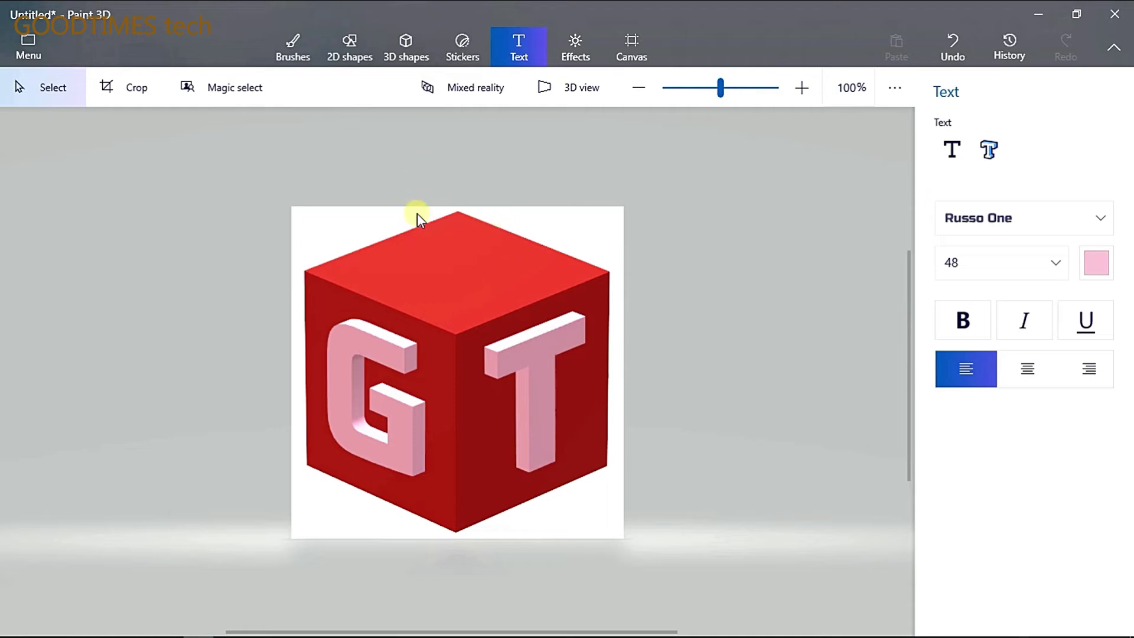
drag(382, 253, 543, 297)
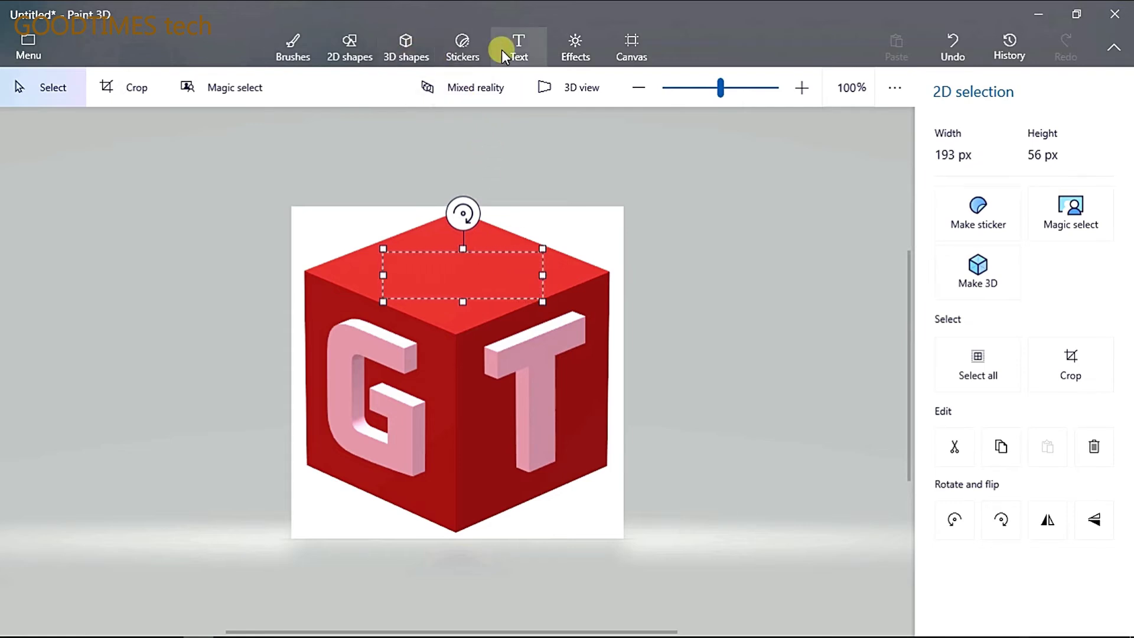
click(522, 46)
drag(392, 247, 529, 299)
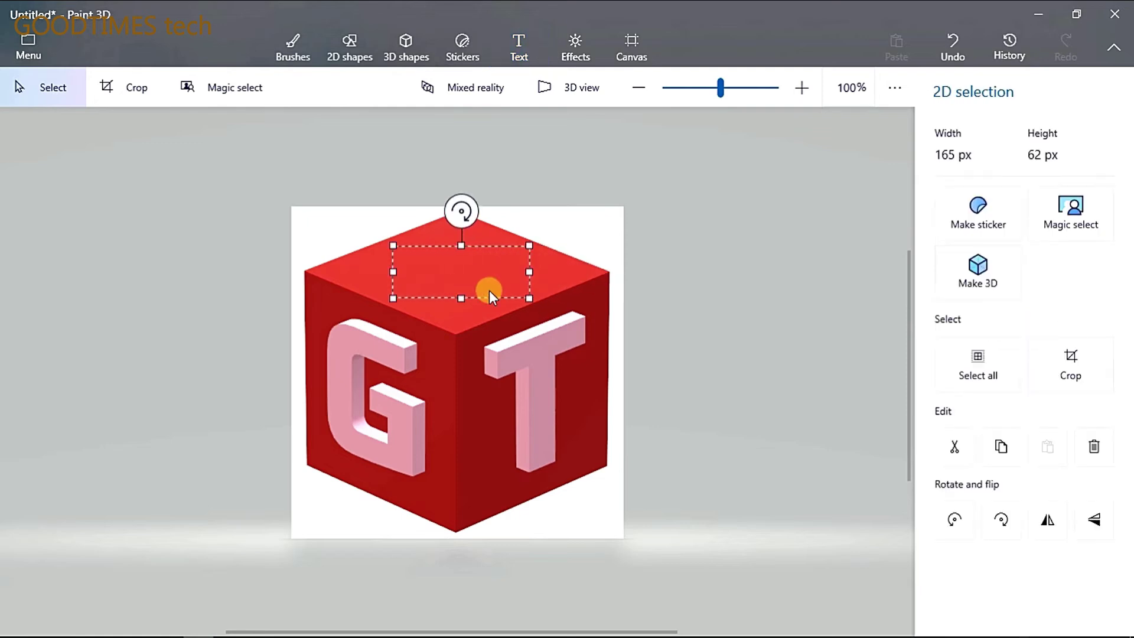
click(446, 282)
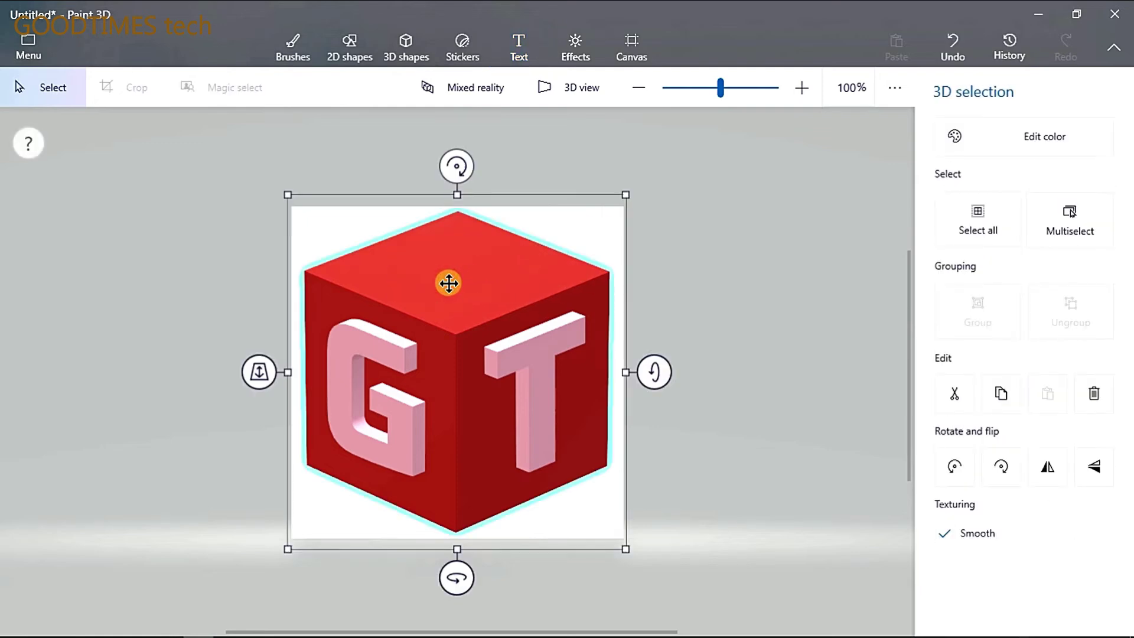
click(473, 278)
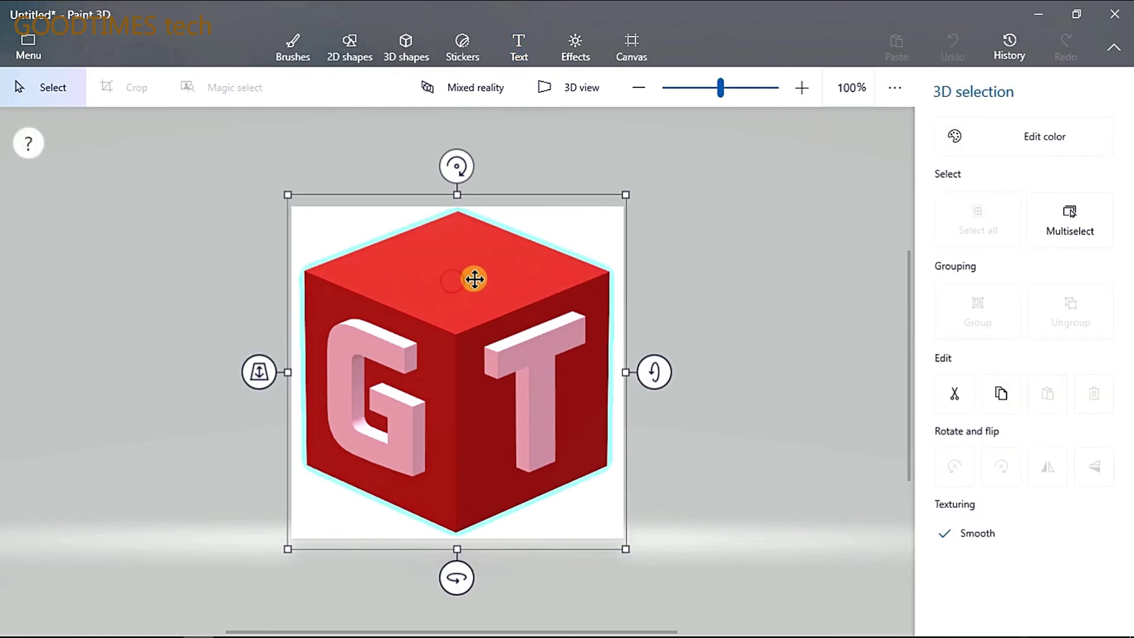
Step: Add the 3D text "tech" in Russo One, size 48, over the cube's top face
click(519, 50)
click(989, 150)
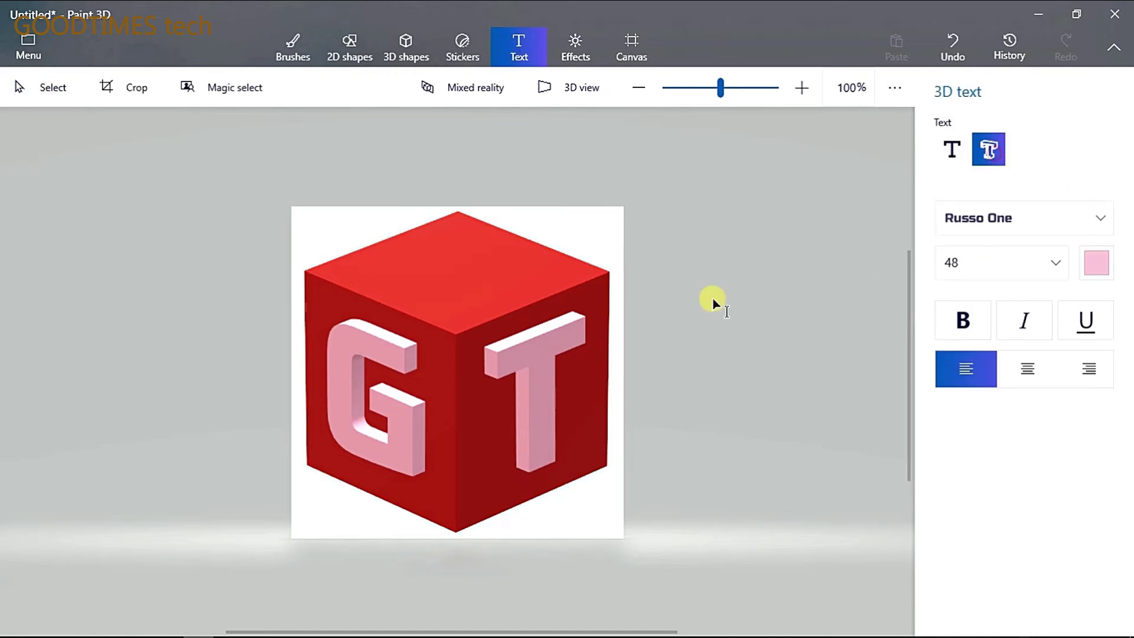
drag(399, 247, 538, 295)
text(t)
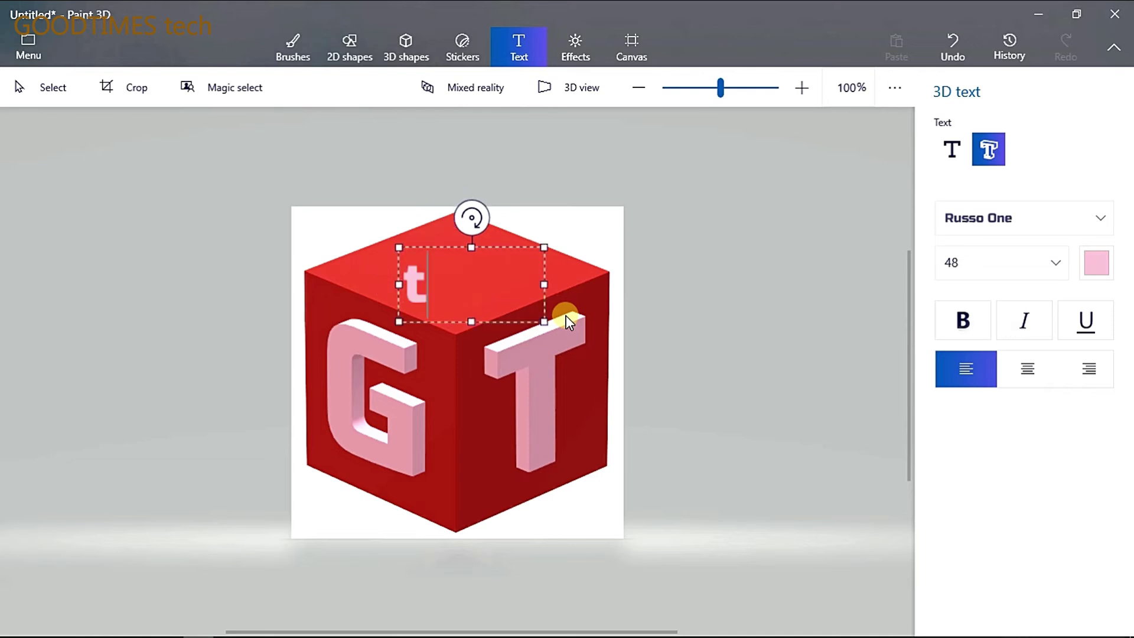
text(ech)
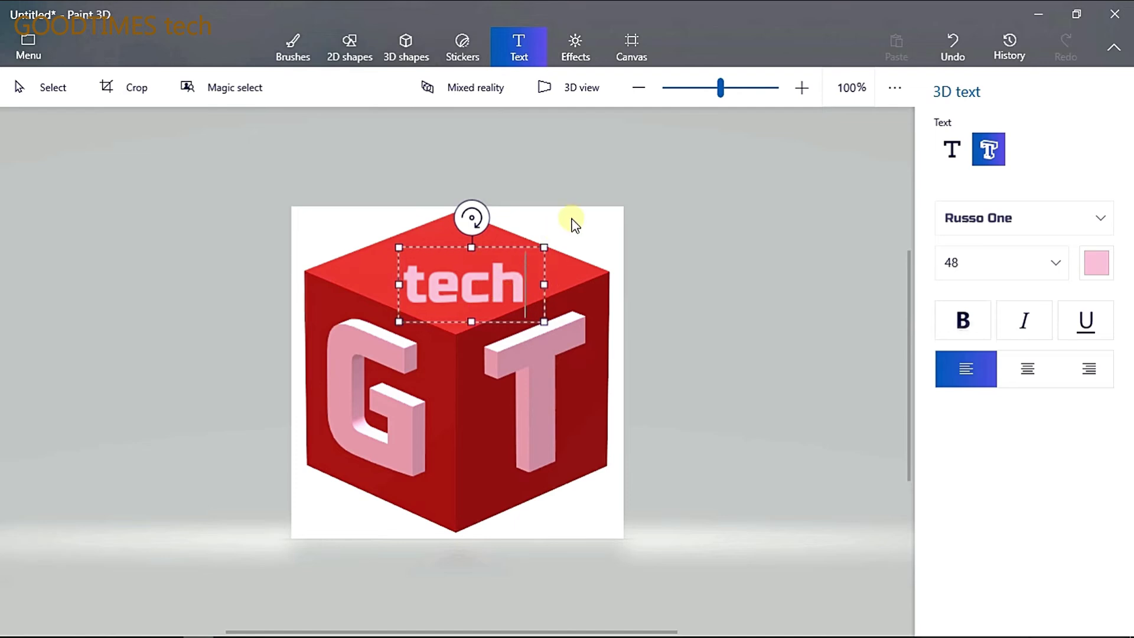
click(463, 283)
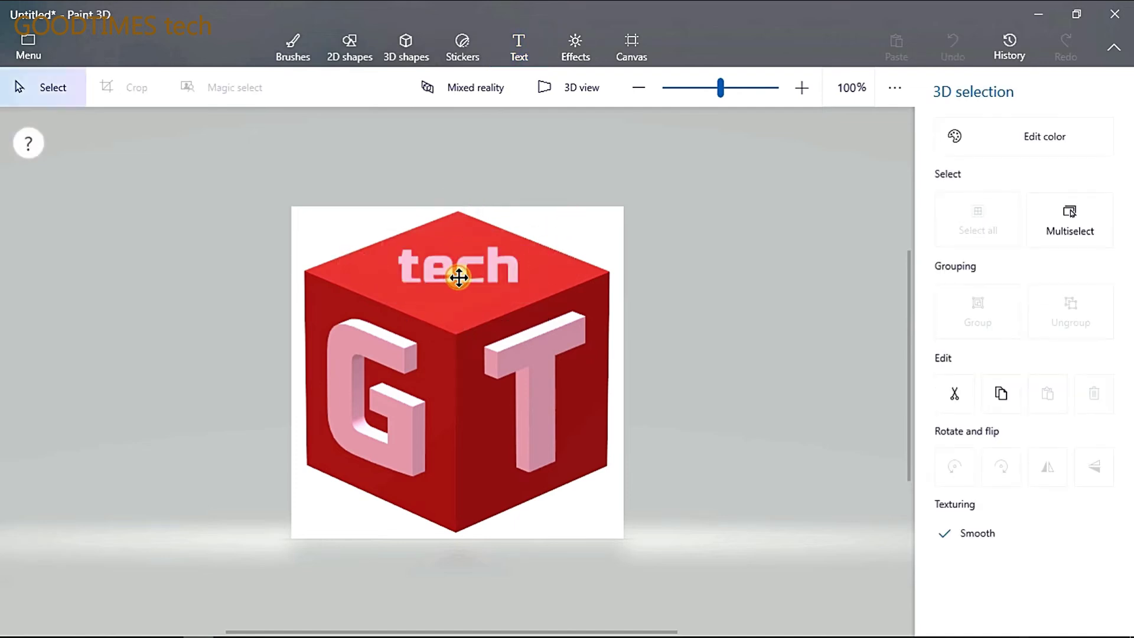
Step: Enlarge the word "tech", tilt it backward, and centre it on the cube's top face
click(458, 277)
drag(544, 284, 567, 260)
drag(536, 304, 578, 261)
drag(491, 272, 494, 275)
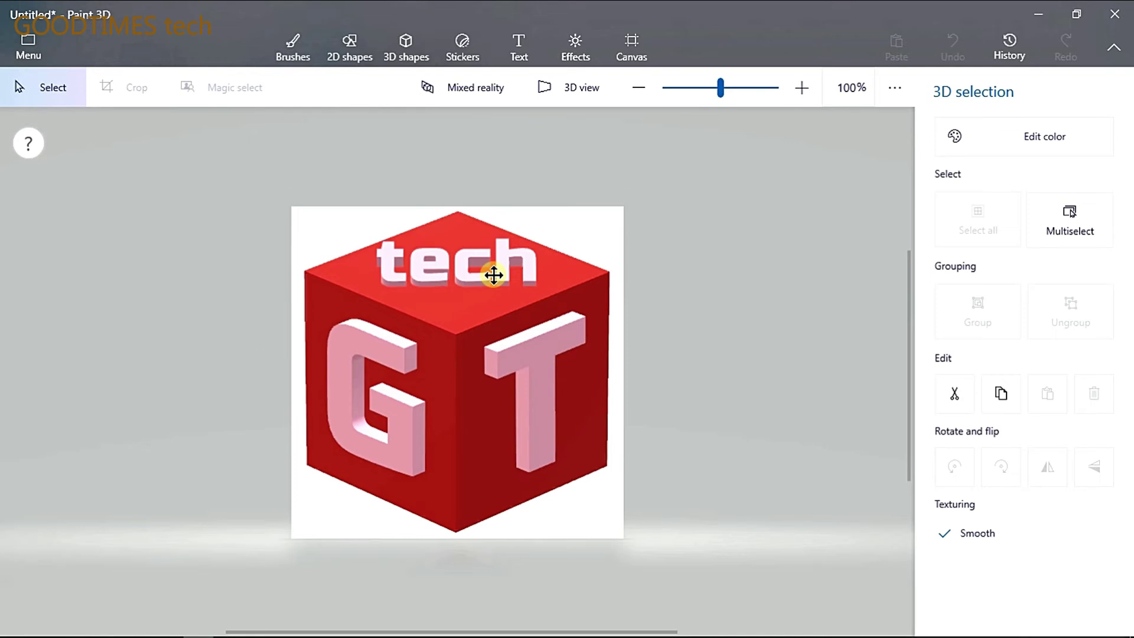
drag(494, 275, 492, 274)
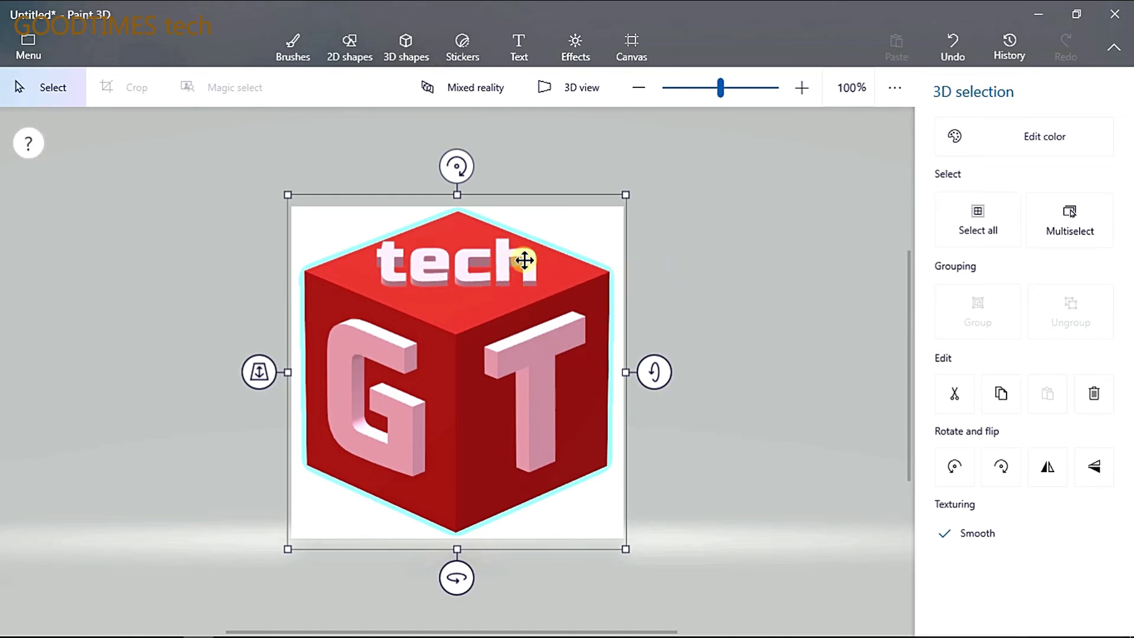
Step: Reselect the word "tech", nudge it on the top face and adjust its depth
click(480, 278)
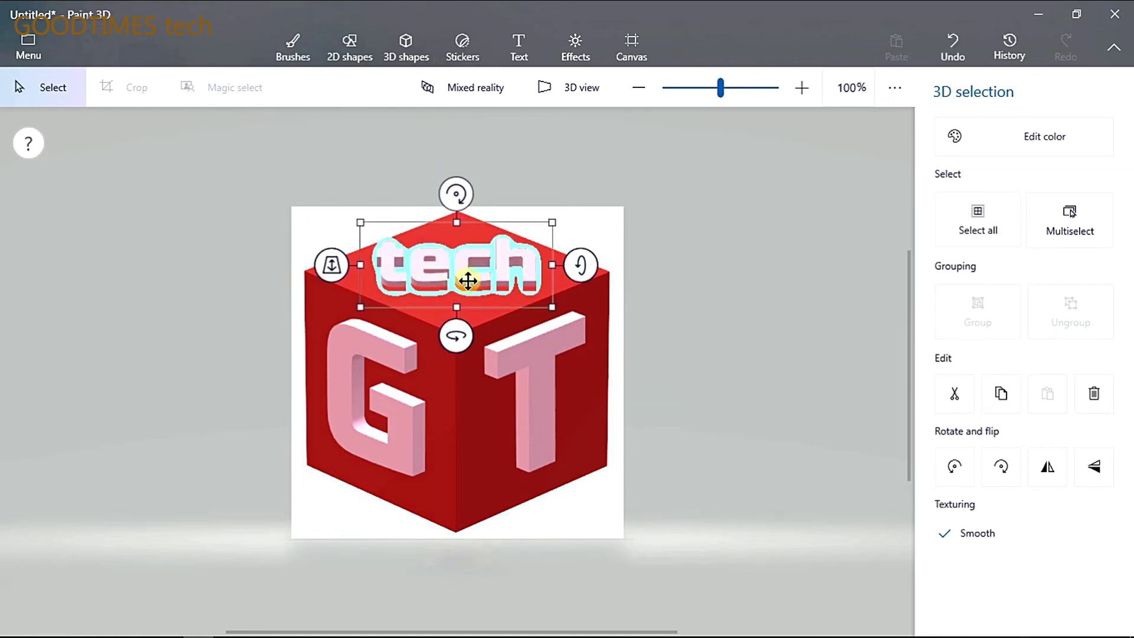
drag(468, 276, 467, 277)
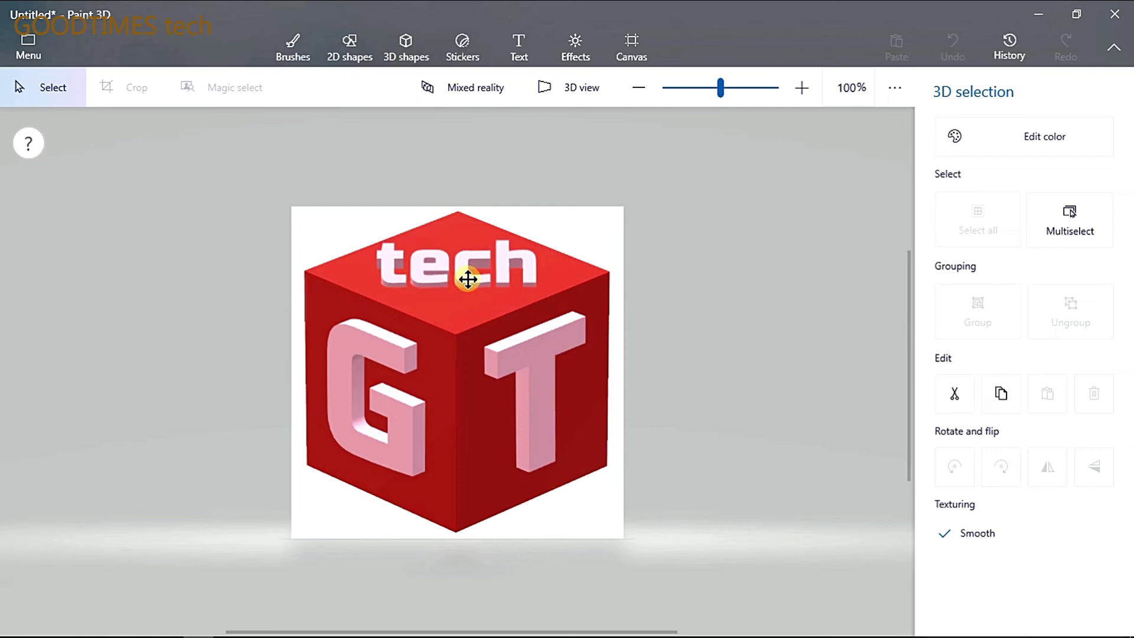
click(467, 277)
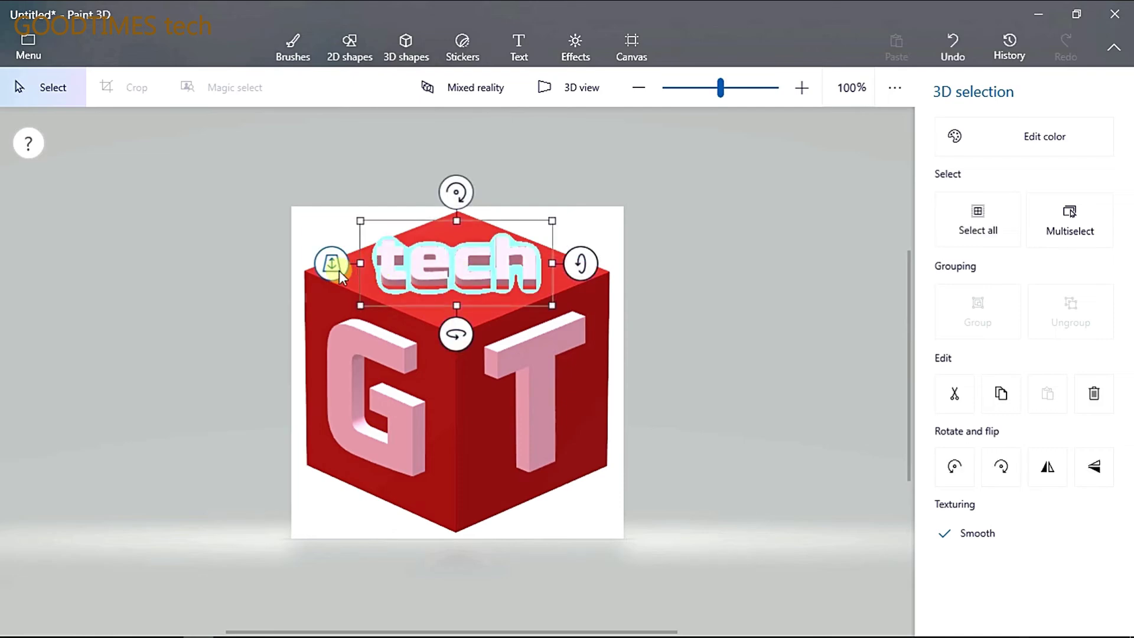
mouse_move(338, 267)
mouse_down()
mouse_move(345, 286)
mouse_move(349, 276)
mouse_up()
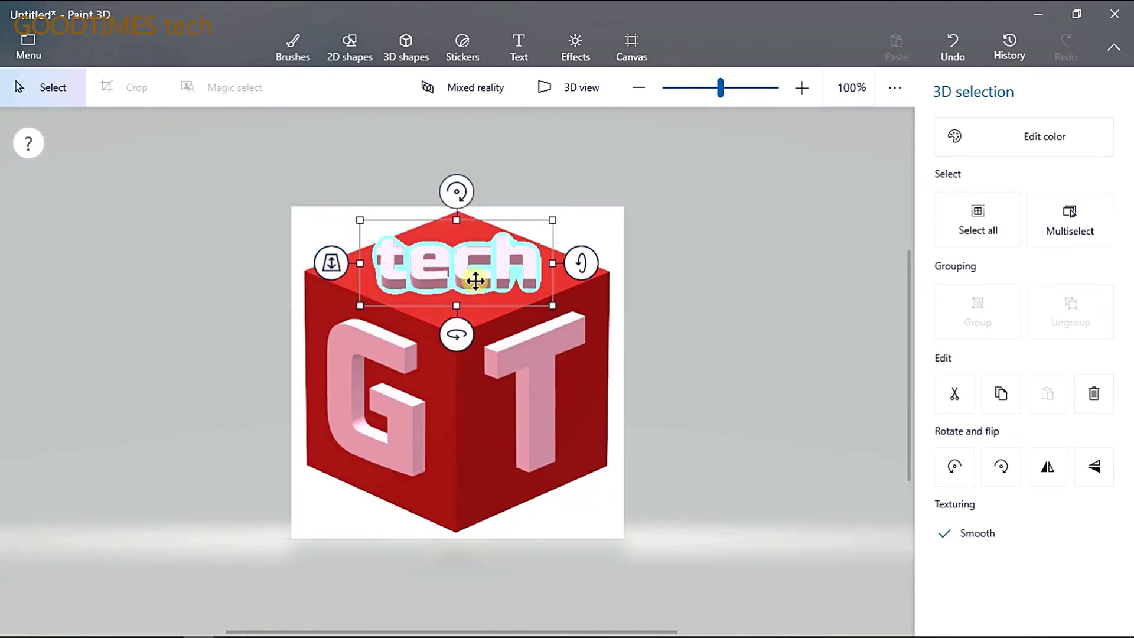
key(Escape)
Step: Move "tech" slightly lower on the cube's top face, fine-tune its X-axis tilt, and deselect it
drag(476, 287, 475, 291)
drag(575, 270, 576, 271)
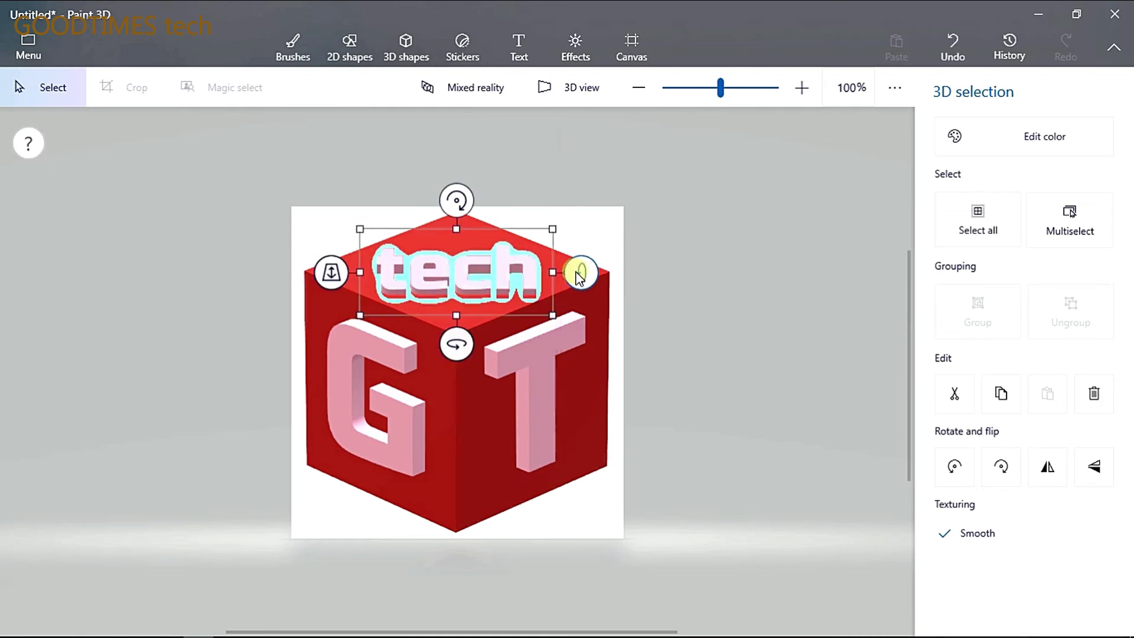
click(490, 329)
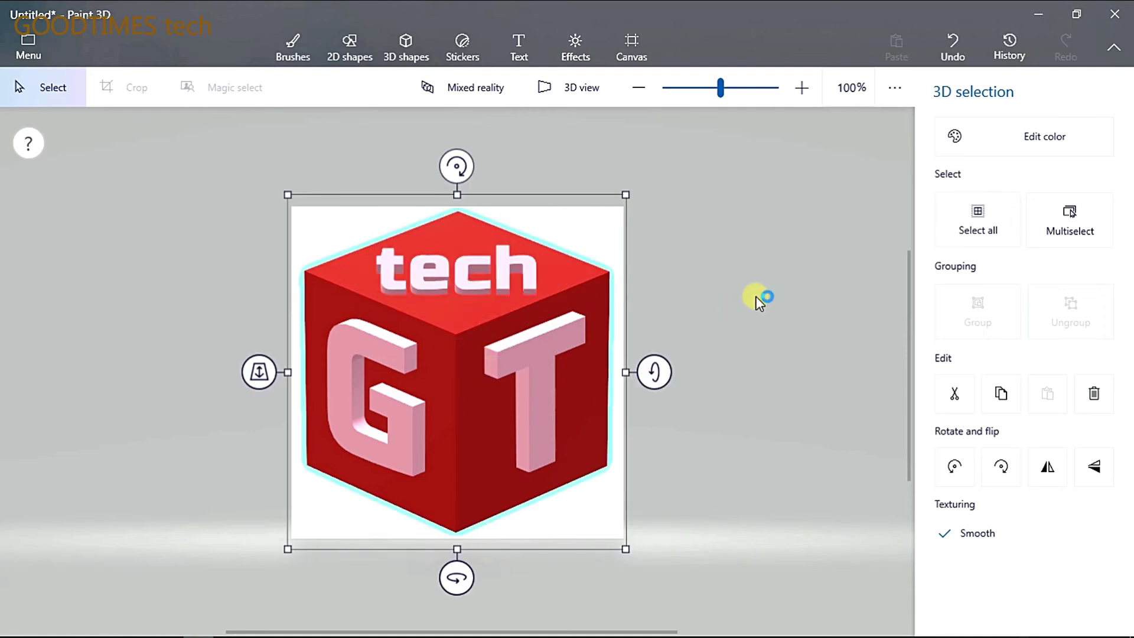
click(710, 263)
Step: Make the canvas background transparent
click(632, 46)
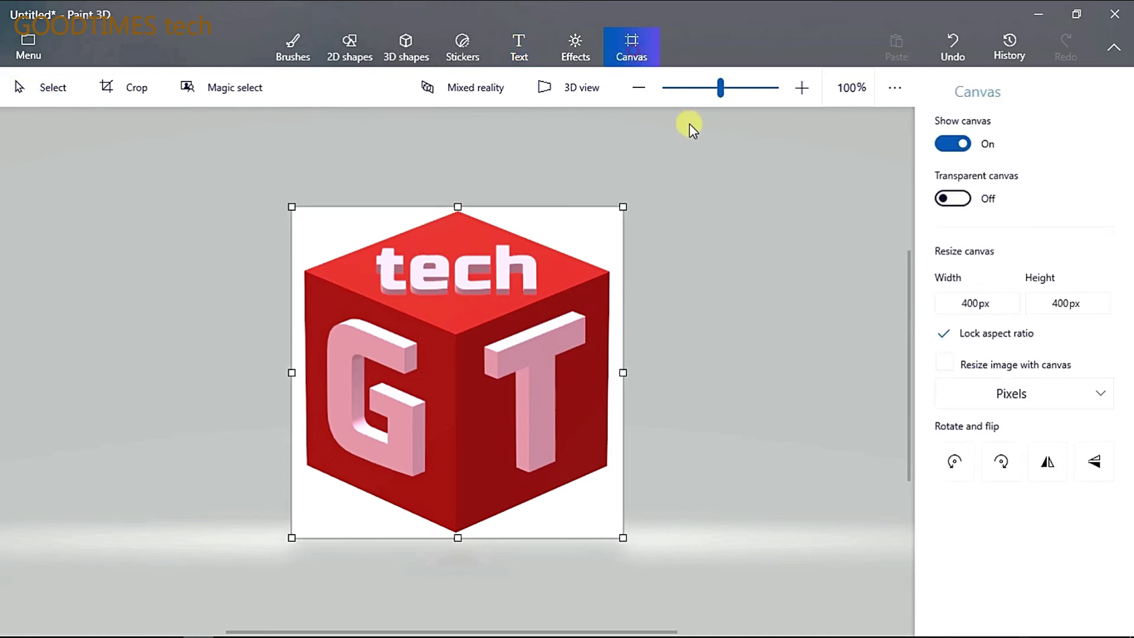
click(963, 200)
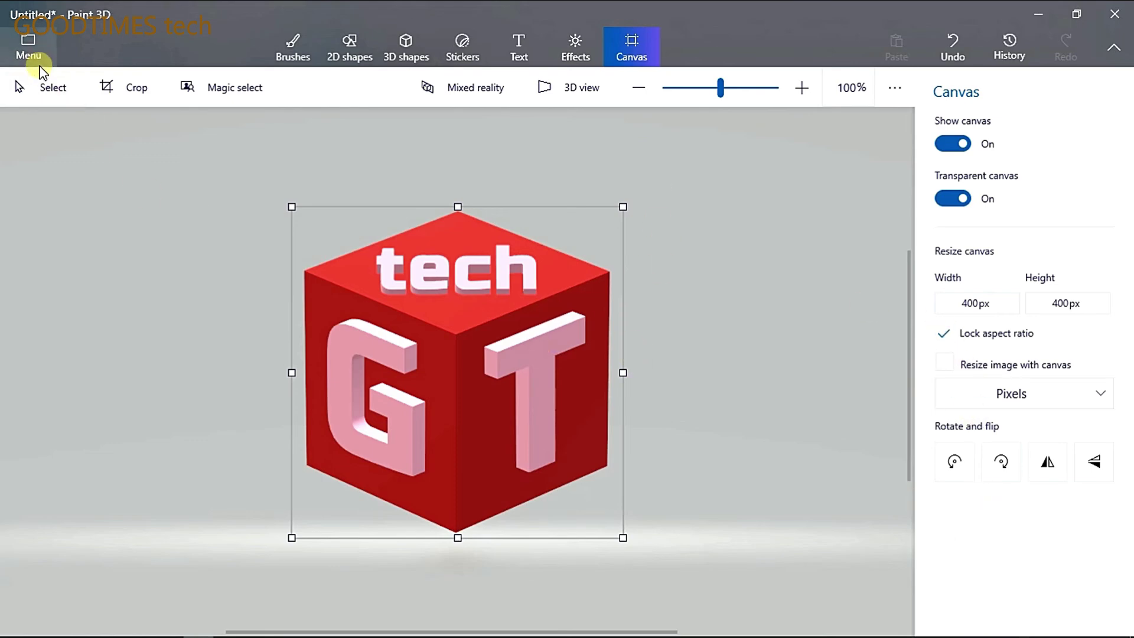
Step: Start saving a copy of the cube logo as a 2D image
click(31, 51)
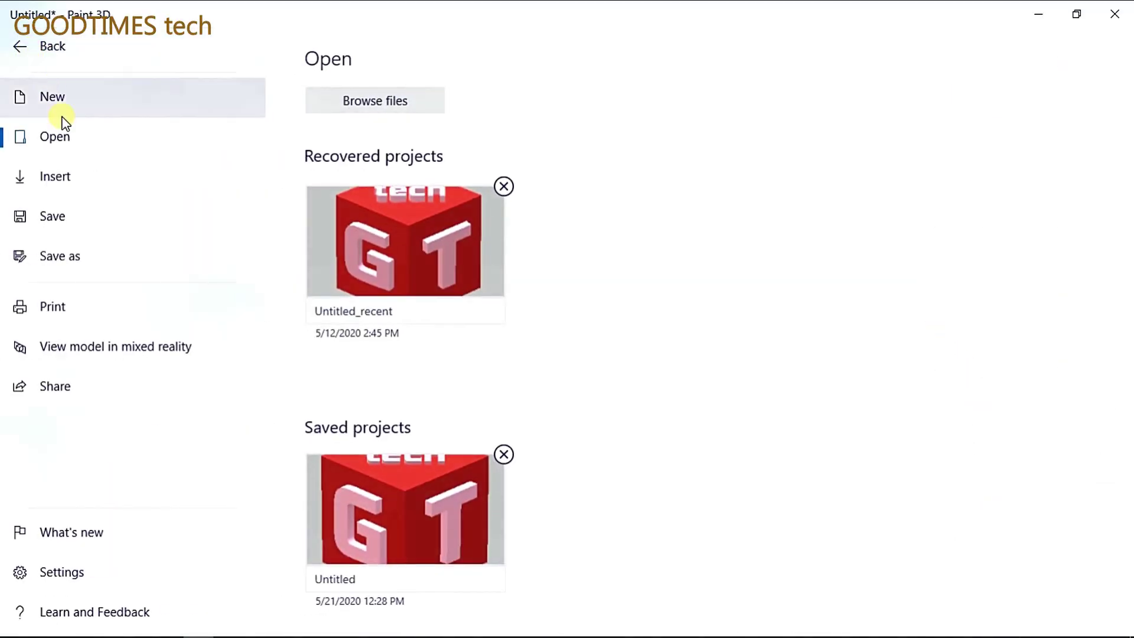
click(69, 260)
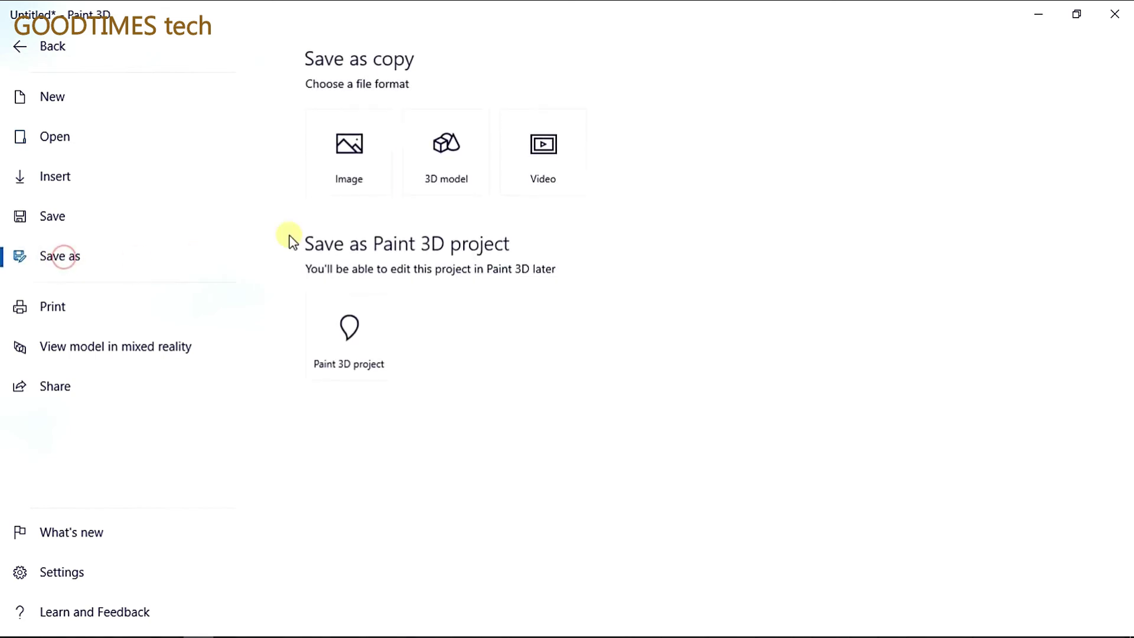
click(346, 173)
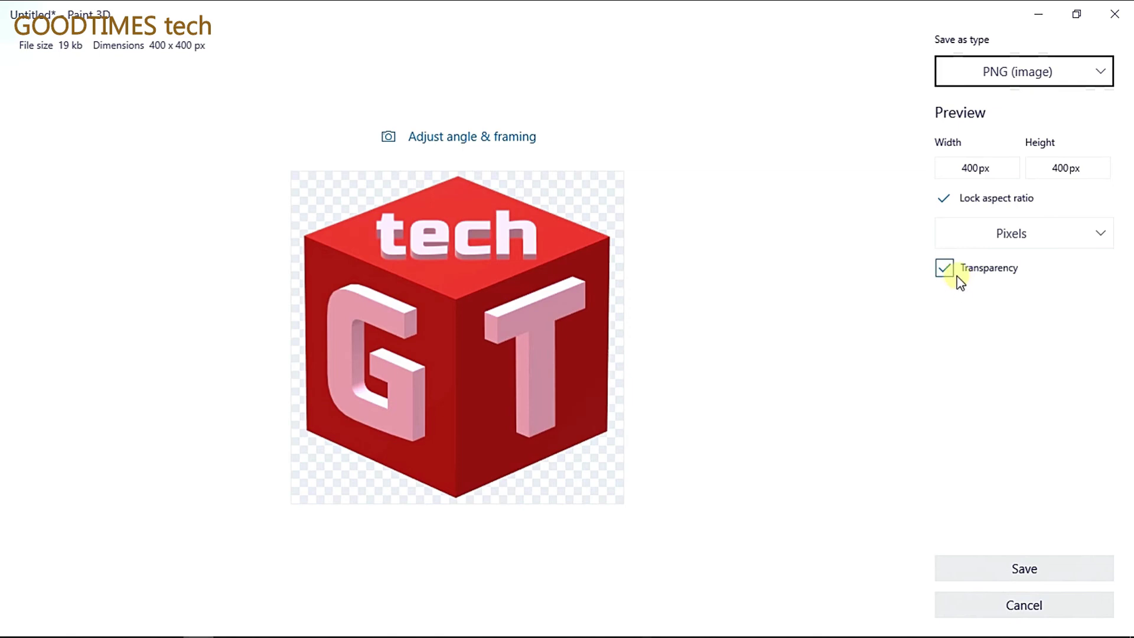
Step: Try JPEG as the image format, switch back to PNG, and re-enable transparency
click(1100, 71)
click(1028, 109)
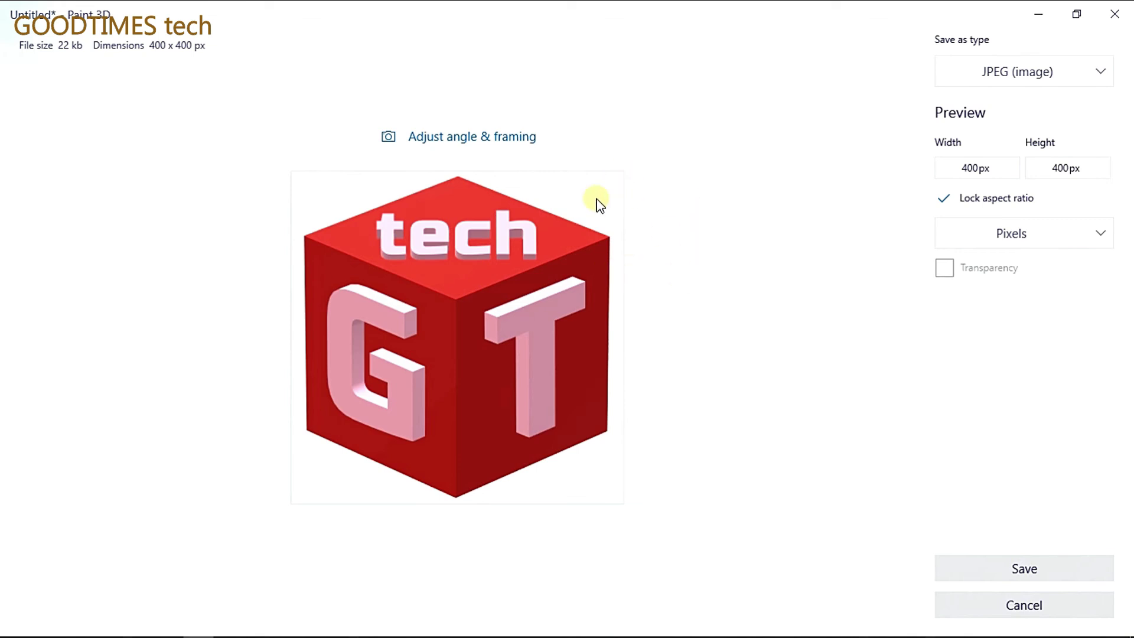
click(1101, 73)
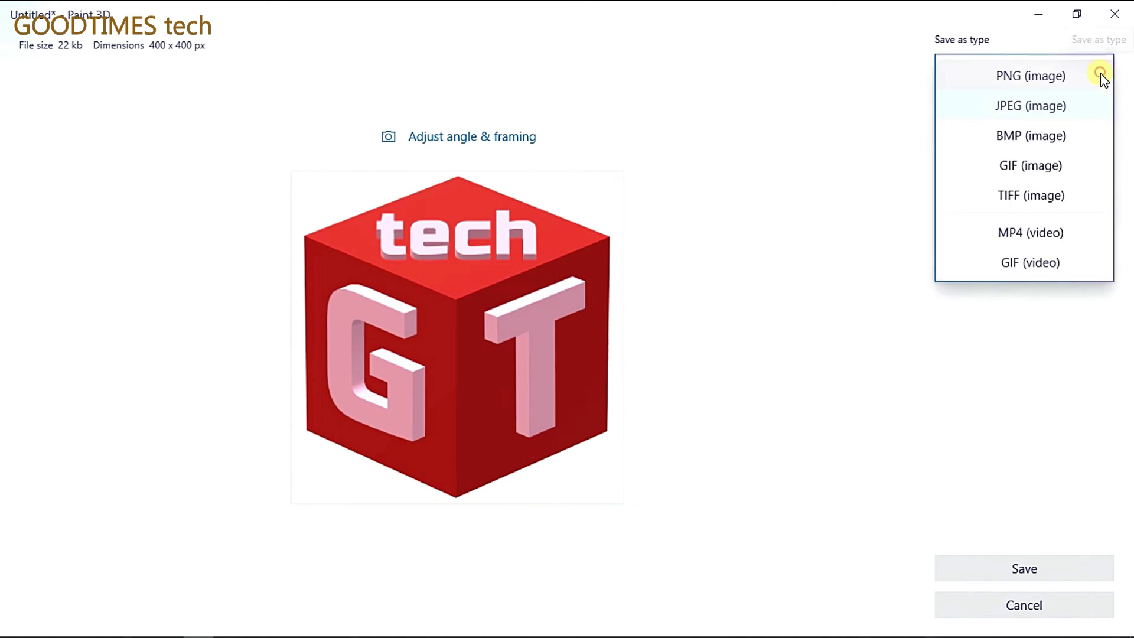
click(1043, 75)
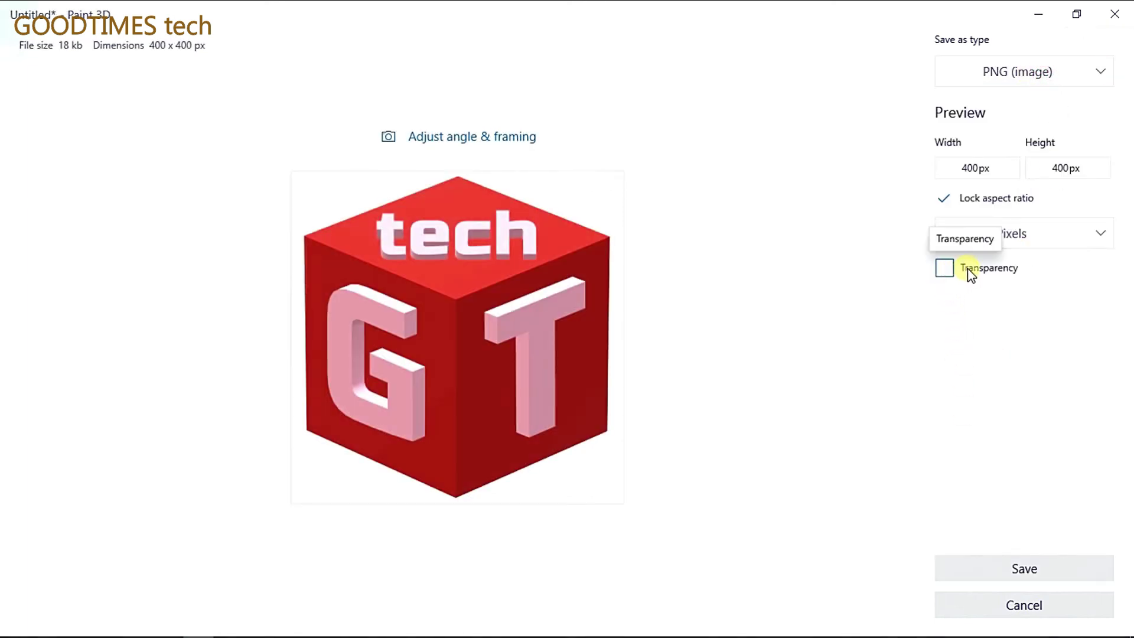
click(943, 269)
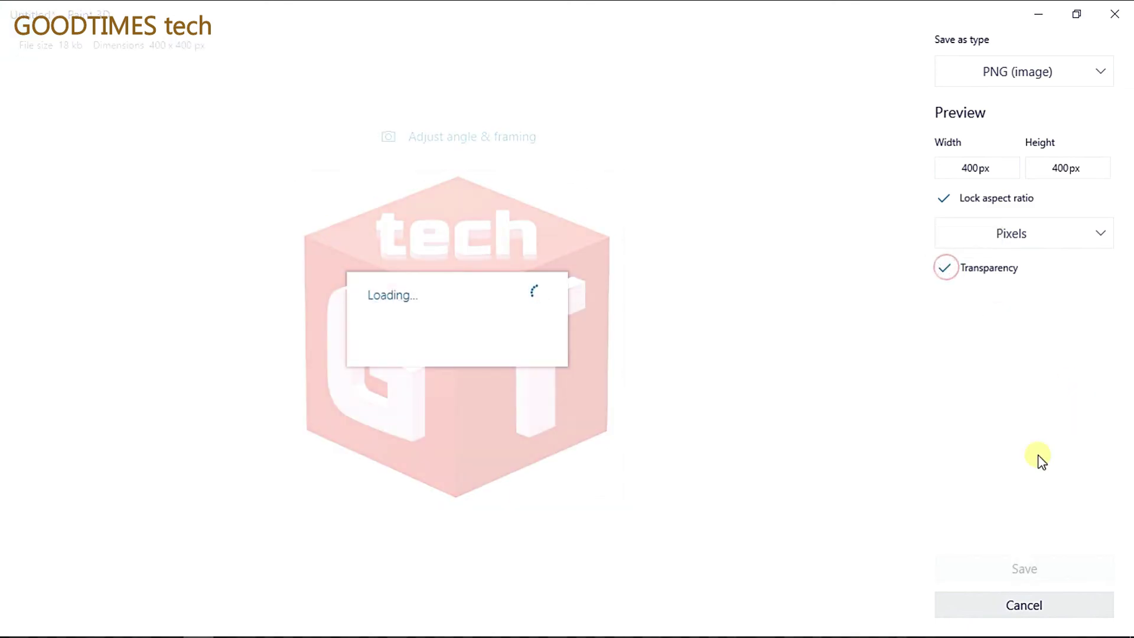
Step: Save the transparent PNG as "logo 11" in the LOGO folder on Local Disk (D:)
click(1019, 568)
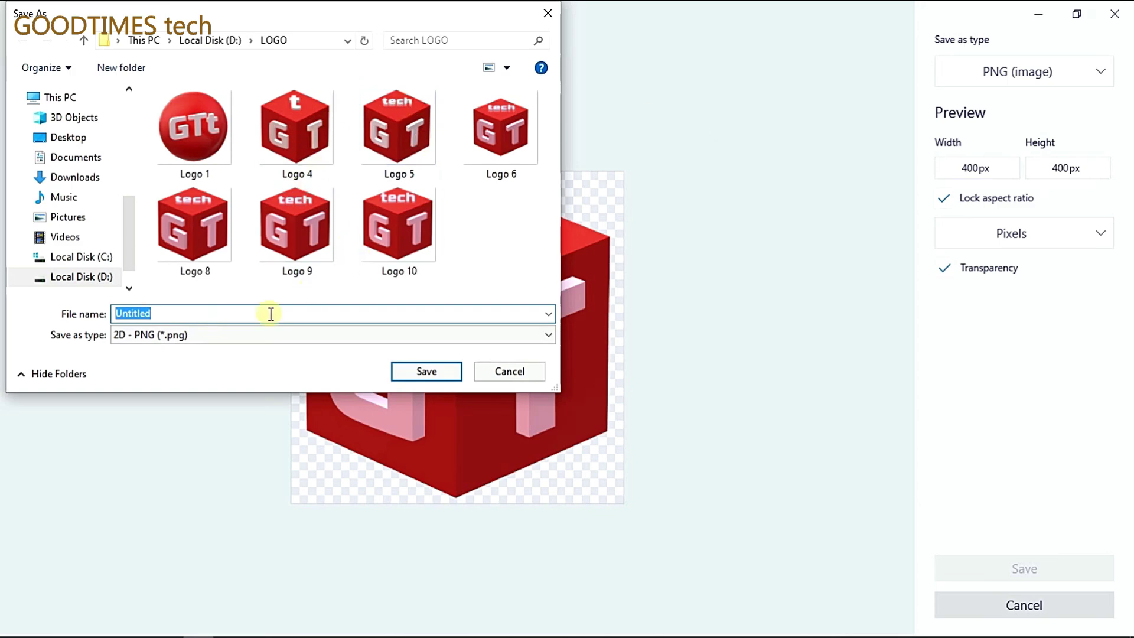
click(172, 315)
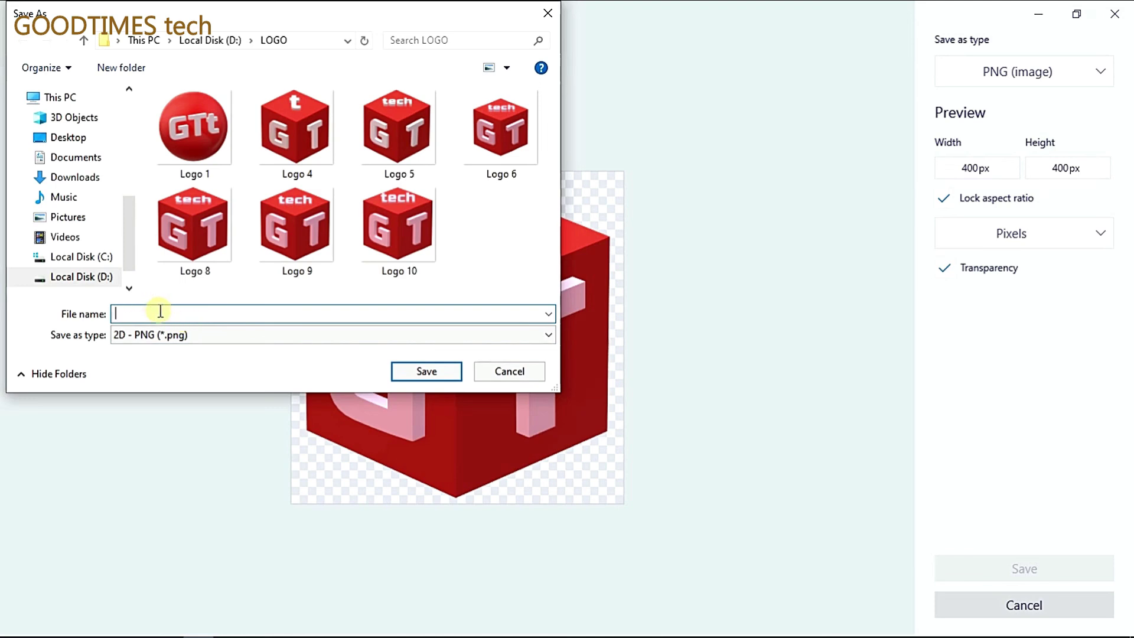
text(log)
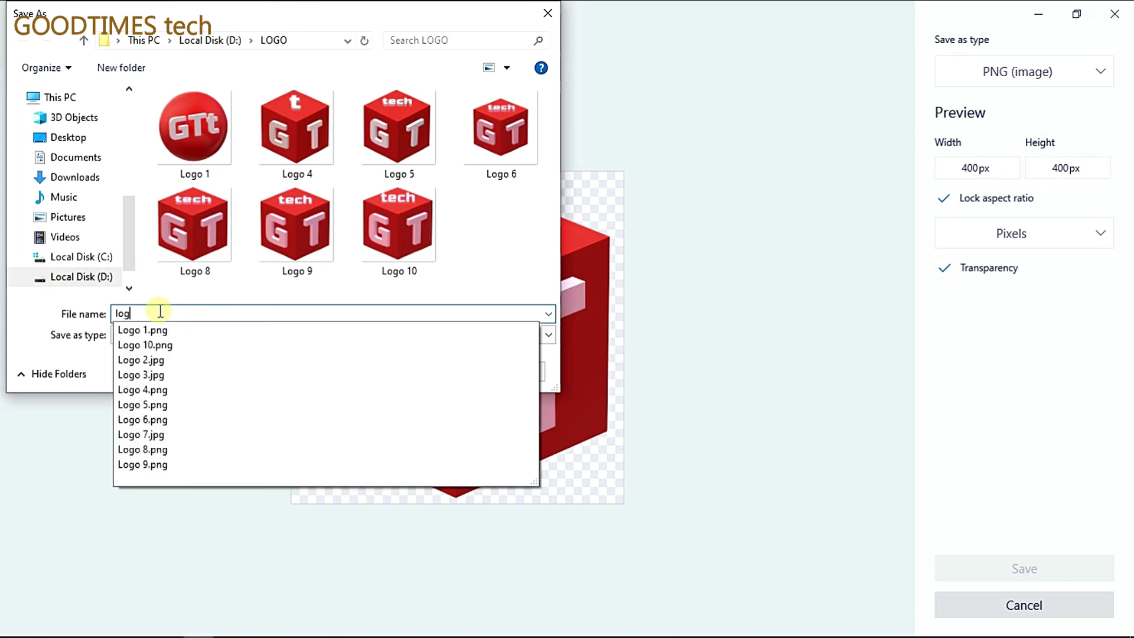
text(o 11)
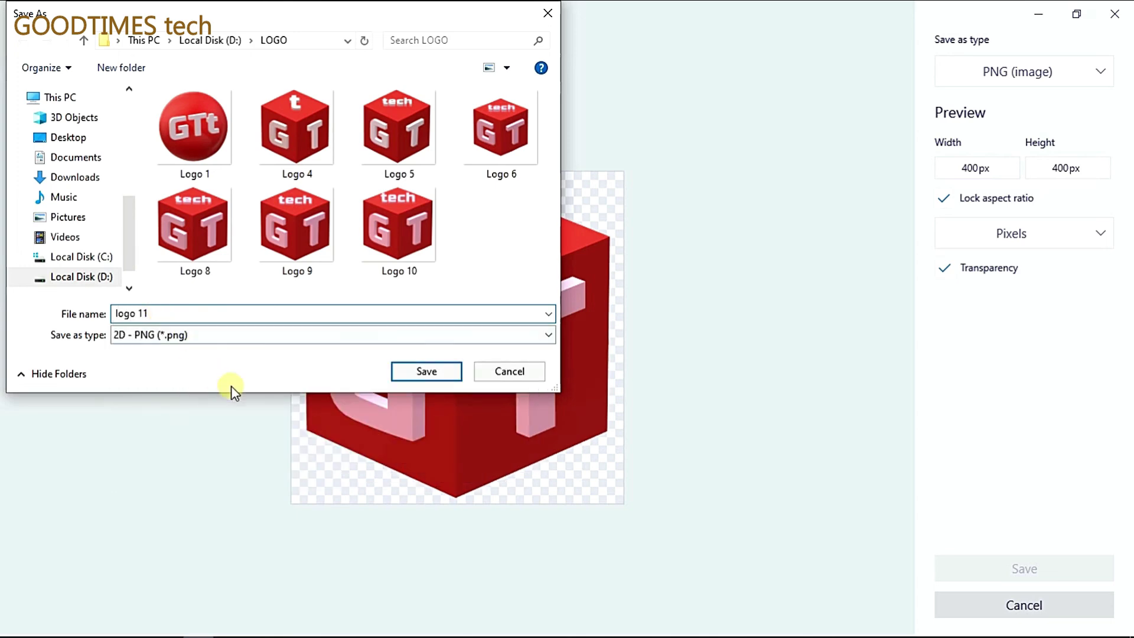
click(420, 372)
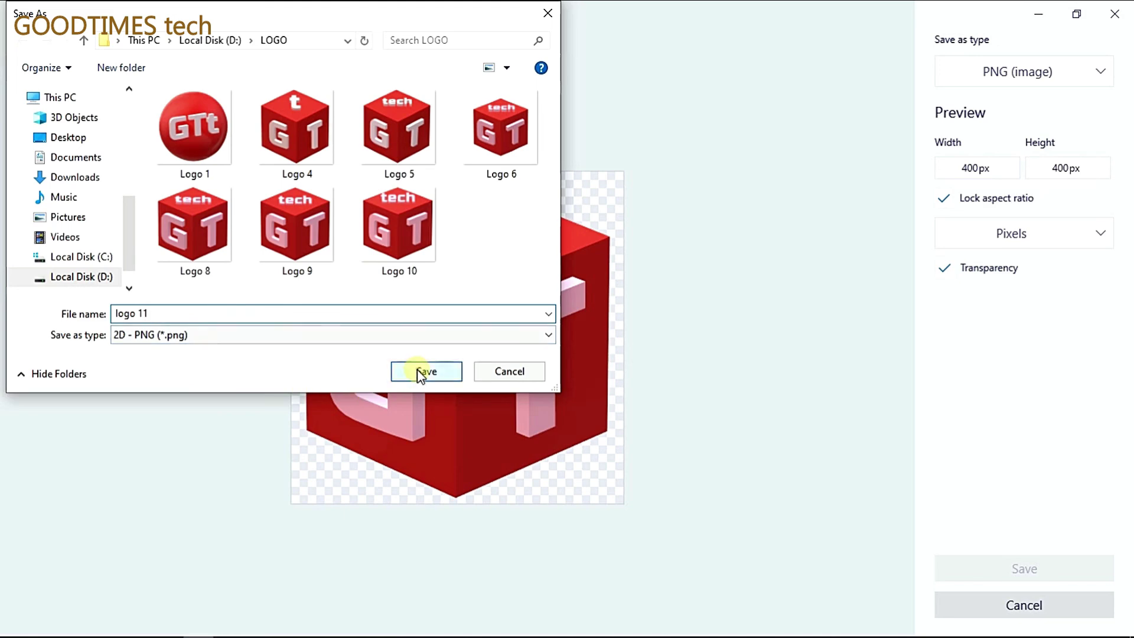